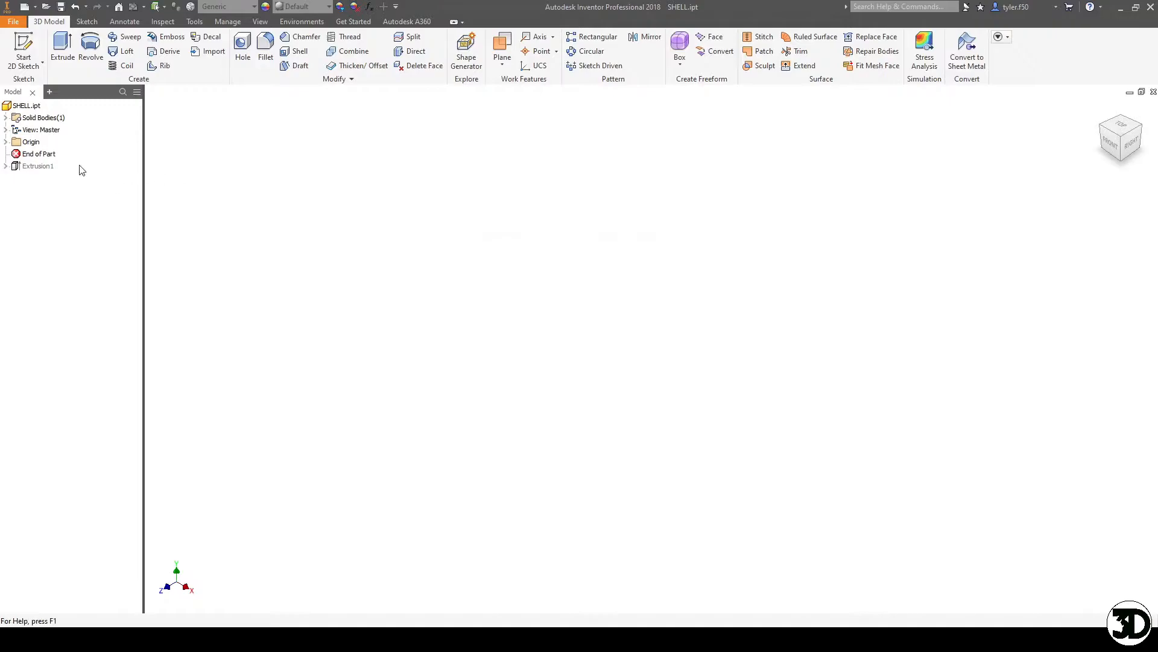
- Restore the extruded box by moving the End of Part marker below Extrusion1
{"action": "left_click_drag", "start_coordinate": [38, 154], "coordinate": [52, 170]}
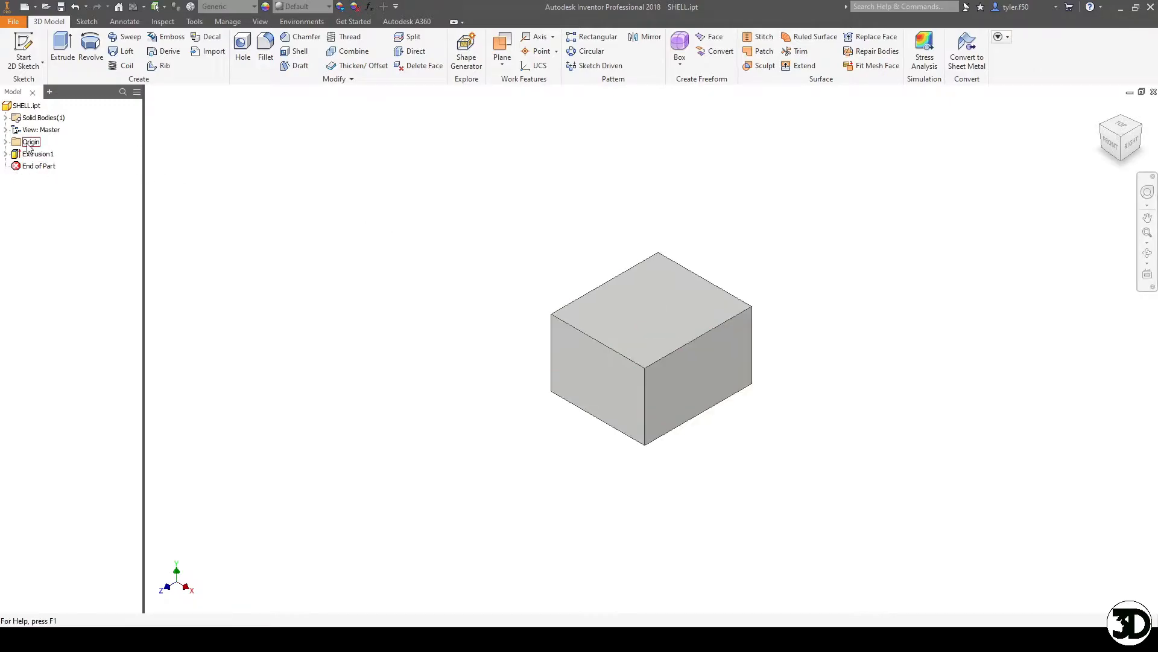
{"action": "scroll", "coordinate": [767, 375], "scroll_direction": "up", "scroll_amount": 5}
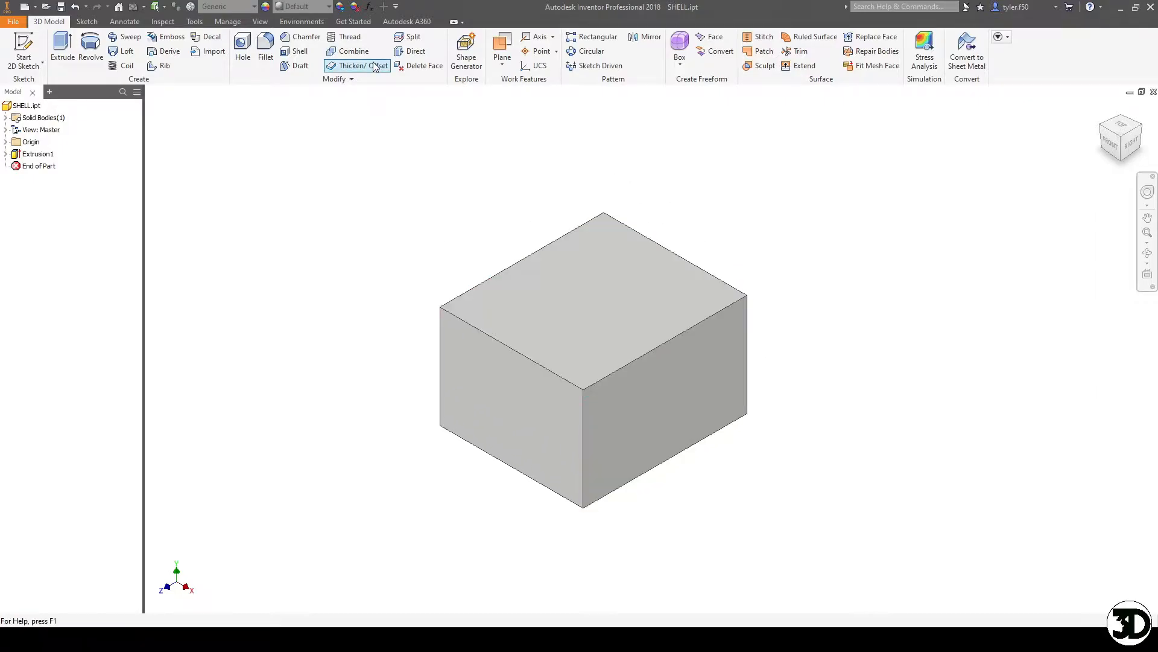
- Start a Shell on the box, removing the top and right faces, with a wall thickness of .1875 in
{"action": "left_click", "coordinate": [288, 53]}
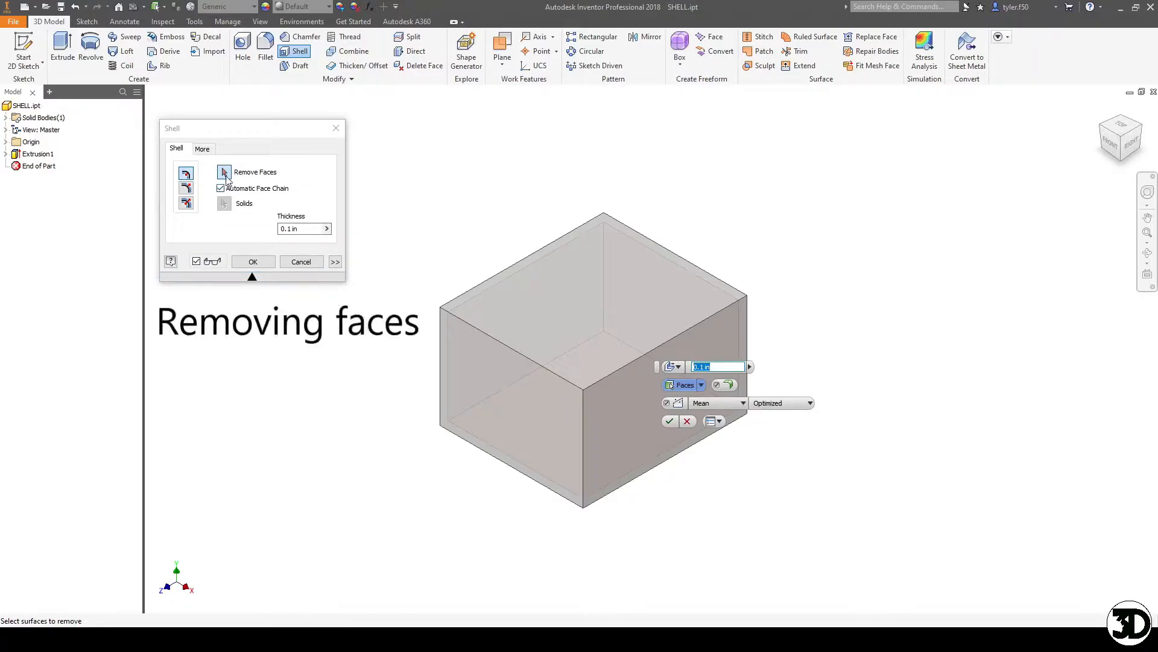
{"action": "left_click", "coordinate": [595, 271]}
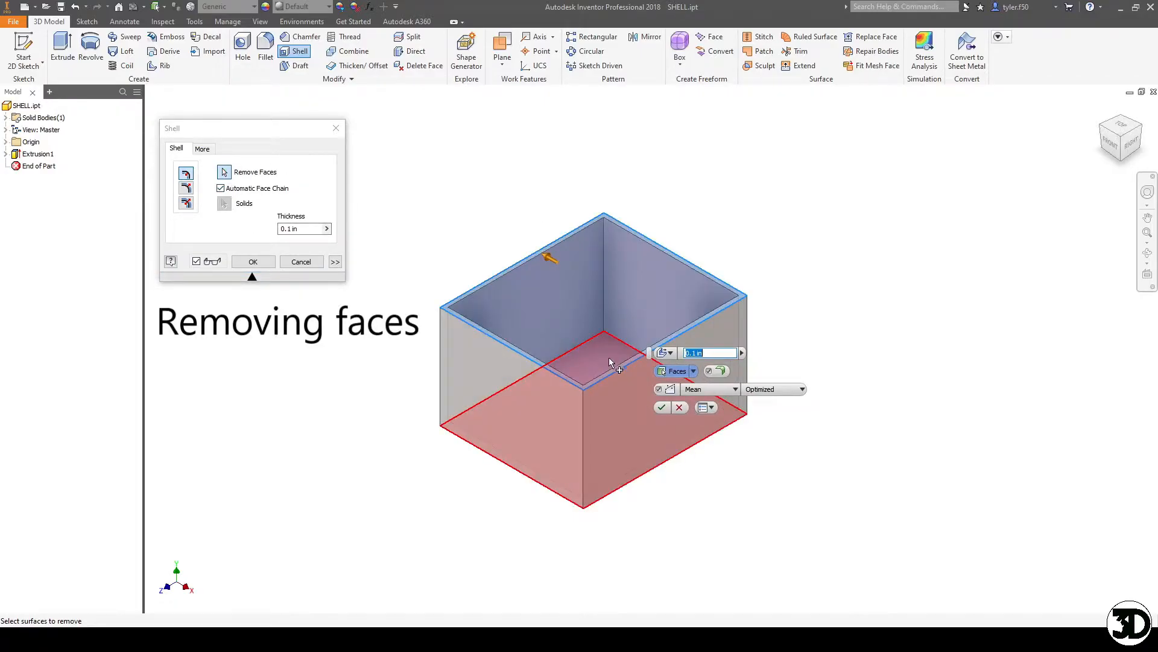
{"action": "left_click", "coordinate": [627, 389]}
{"action": "key", "text": "F4"}
{"action": "left_click_drag", "start_coordinate": [621, 480], "coordinate": [546, 471]}
{"action": "left_click_drag", "start_coordinate": [299, 229], "coordinate": [279, 230]}
{"action": "type", "text": ".1875"}
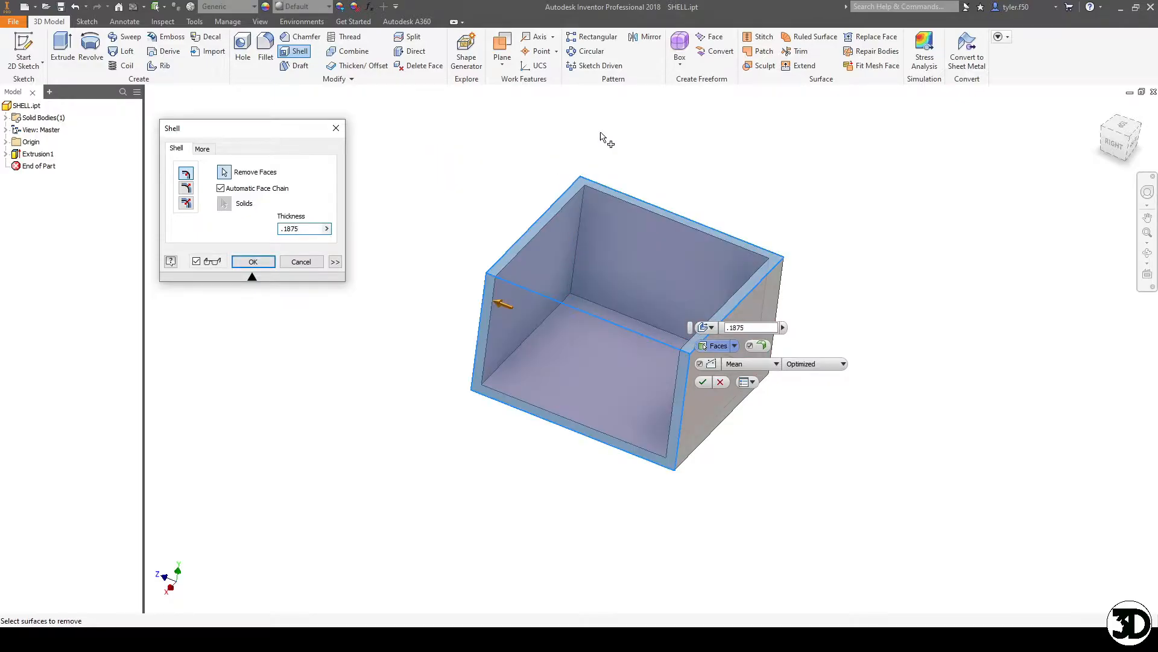
- Deselect the top and right faces from the shell's removed faces, then select both faces for removal again
{"action": "middle_click_drag", "start_coordinate": [615, 274], "coordinate": [649, 257], "text": "shift"}
{"action": "scroll", "coordinate": [643, 298], "scroll_direction": "down", "scroll_amount": 3}
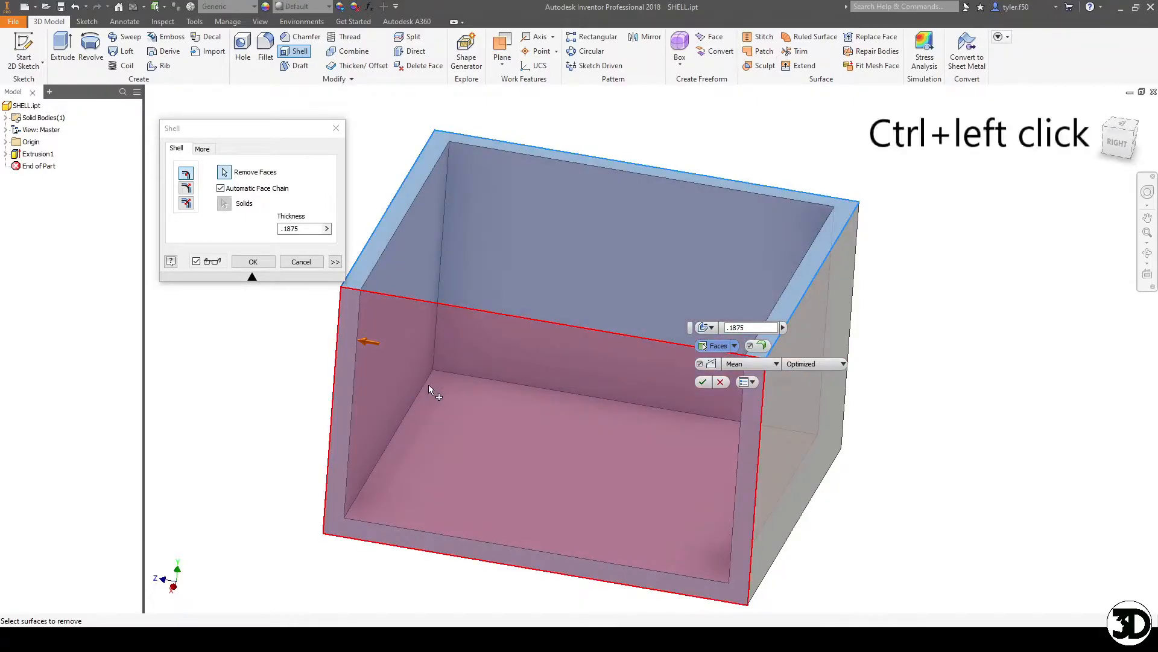
{"action": "left_click", "coordinate": [429, 384], "text": "ctrl"}
{"action": "left_click", "coordinate": [462, 284], "text": "ctrl"}
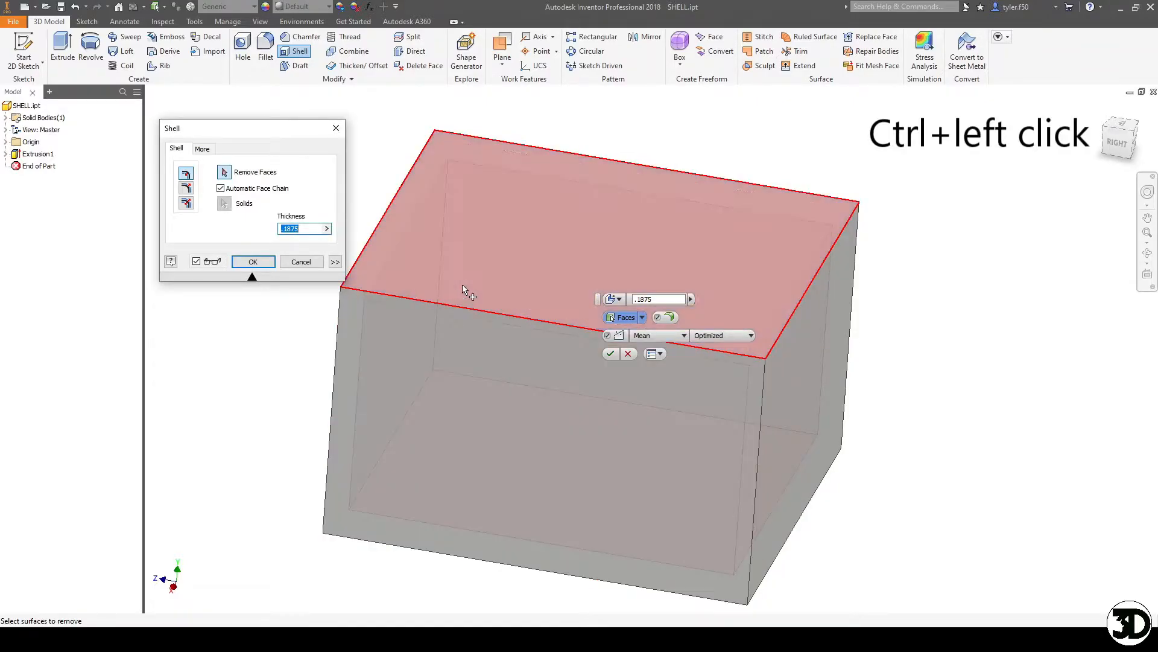
{"action": "left_click", "coordinate": [483, 280]}
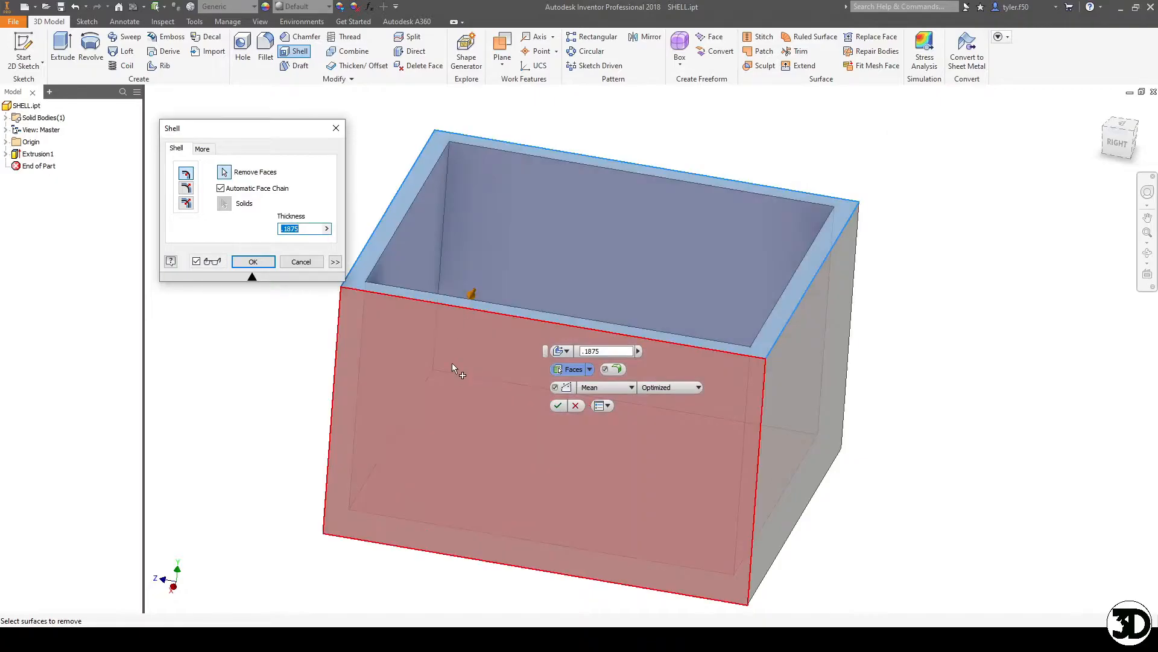
{"action": "left_click", "coordinate": [453, 365]}
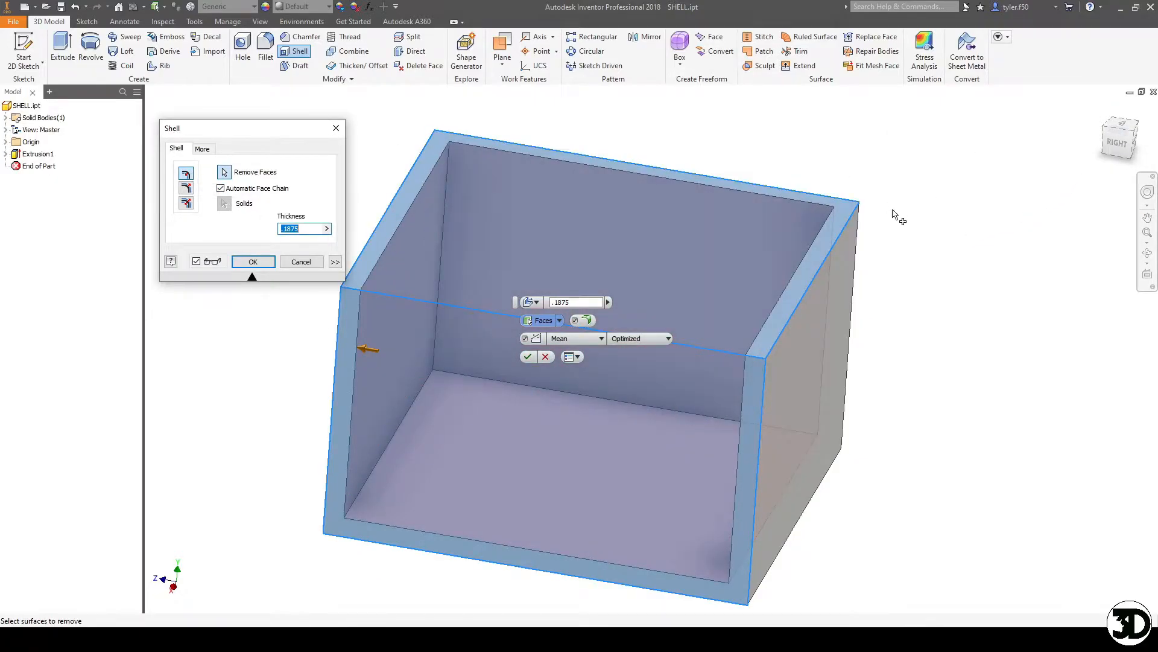
- Compare the Outside and Both shell directions, set the direction back to Inside and accept the shell
{"action": "middle_click_drag", "start_coordinate": [853, 227], "coordinate": [907, 176]}
{"action": "key", "text": "F4"}
{"action": "mouse_move", "coordinate": [724, 342]}
{"action": "left_mouse_down"}
{"action": "mouse_move", "coordinate": [694, 336]}
{"action": "mouse_move", "coordinate": [695, 369]}
{"action": "mouse_move", "coordinate": [717, 363]}
{"action": "left_mouse_up"}
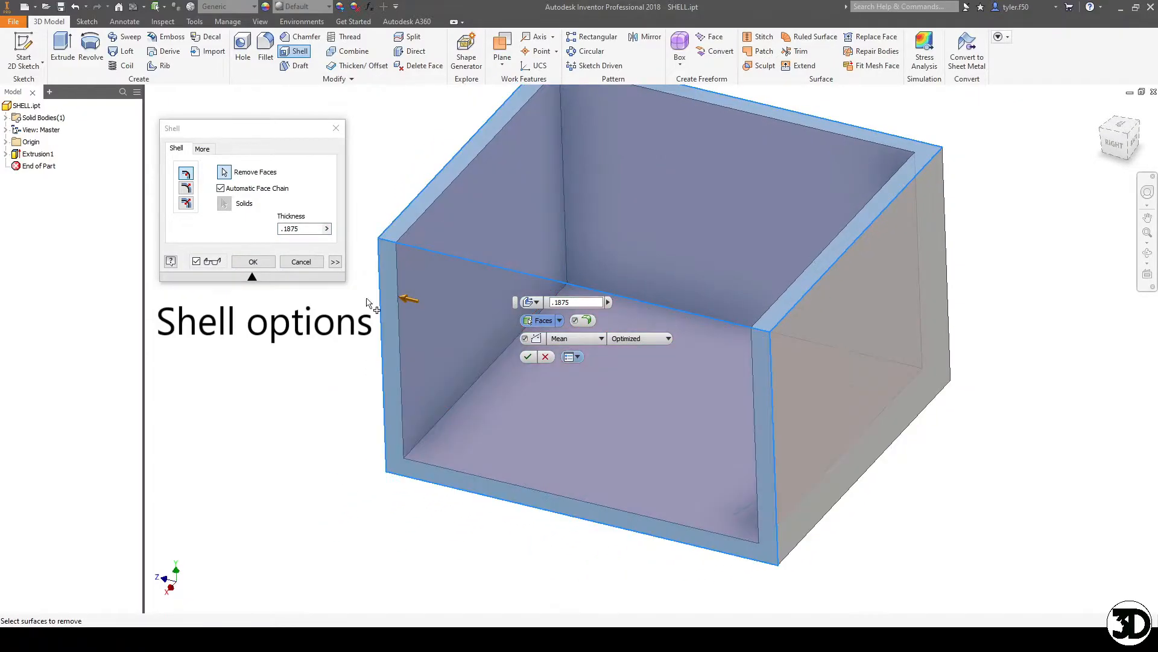
{"action": "left_click", "coordinate": [187, 192]}
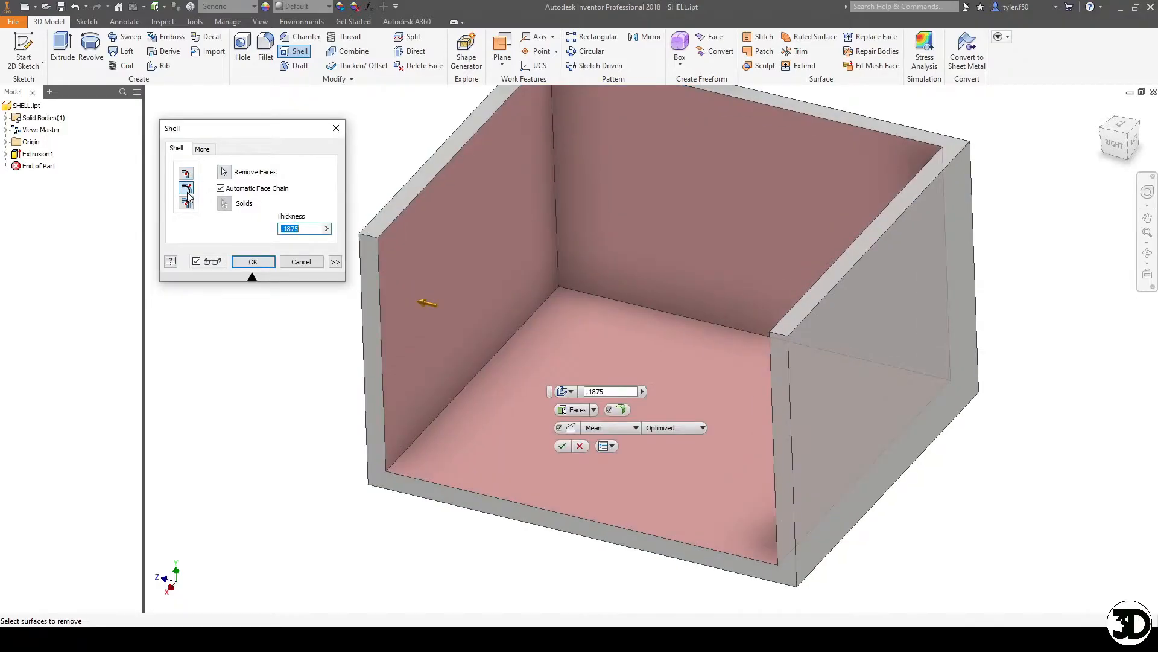
{"action": "left_click", "coordinate": [187, 203]}
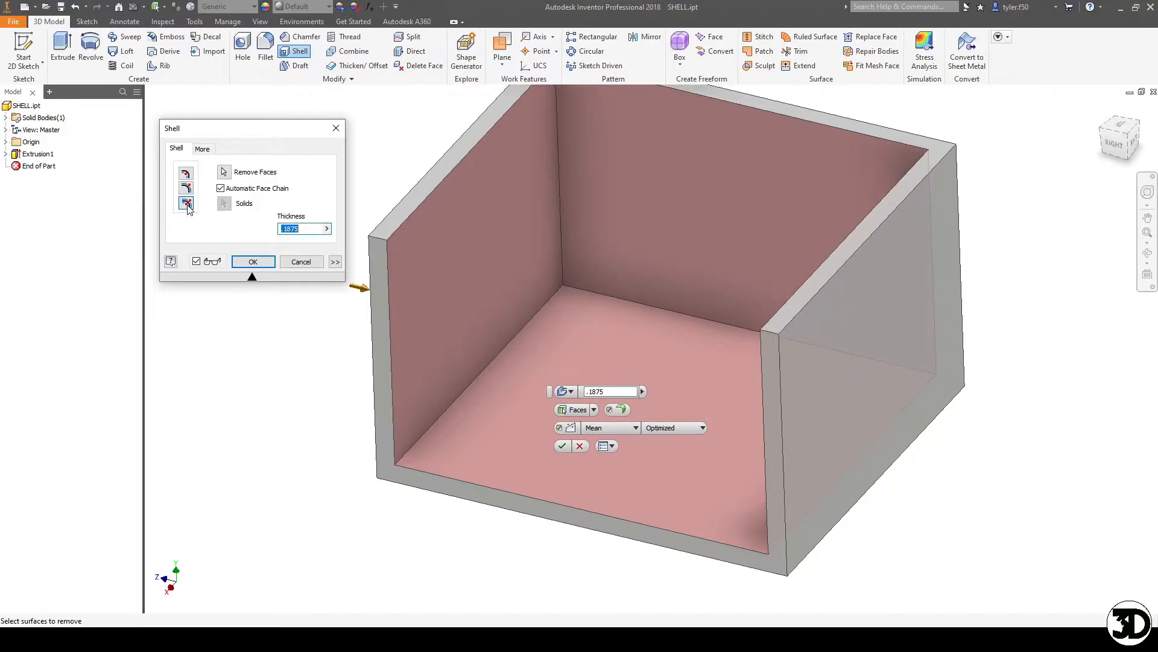
{"action": "left_click", "coordinate": [187, 174]}
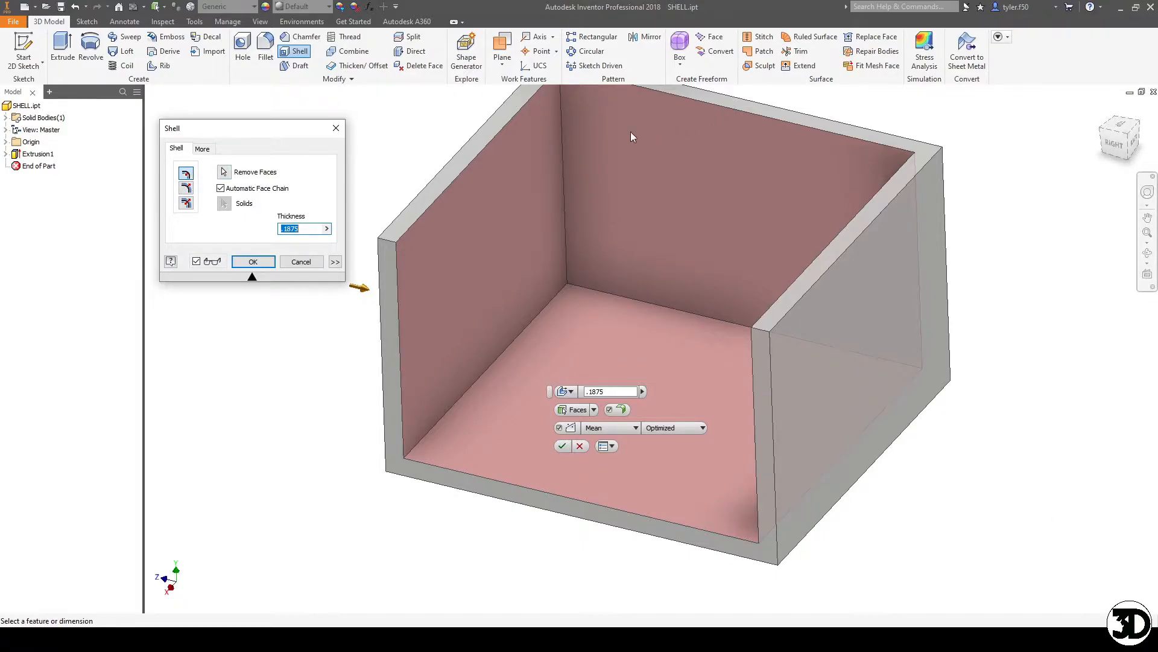
{"action": "left_click", "coordinate": [186, 189]}
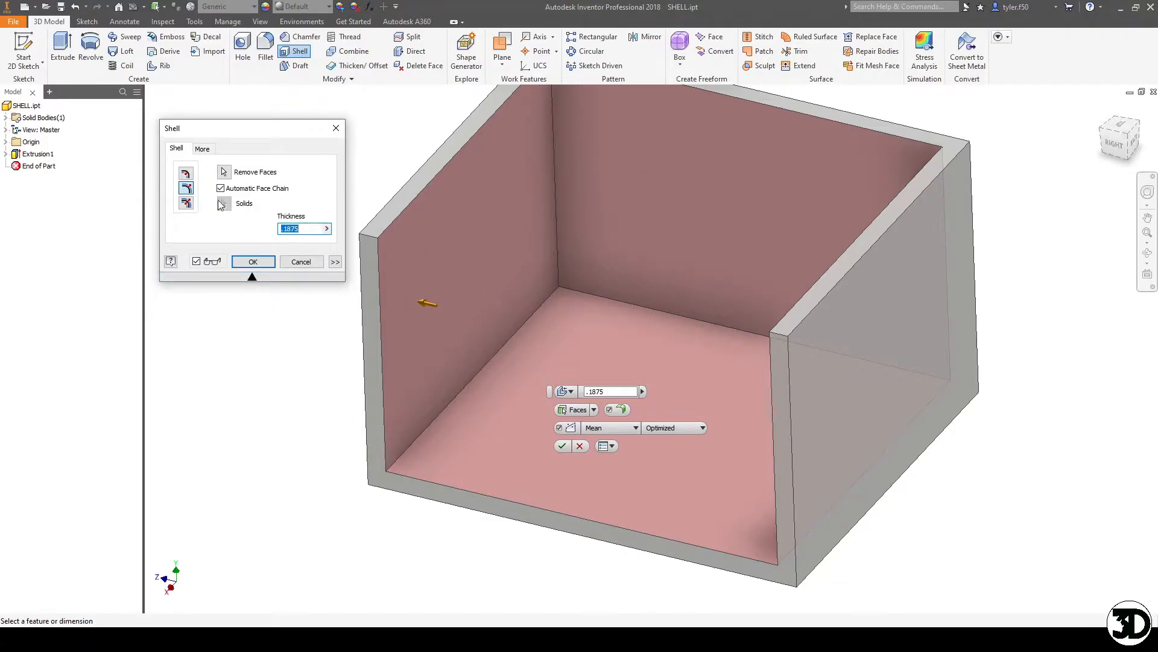
{"action": "left_click", "coordinate": [187, 203]}
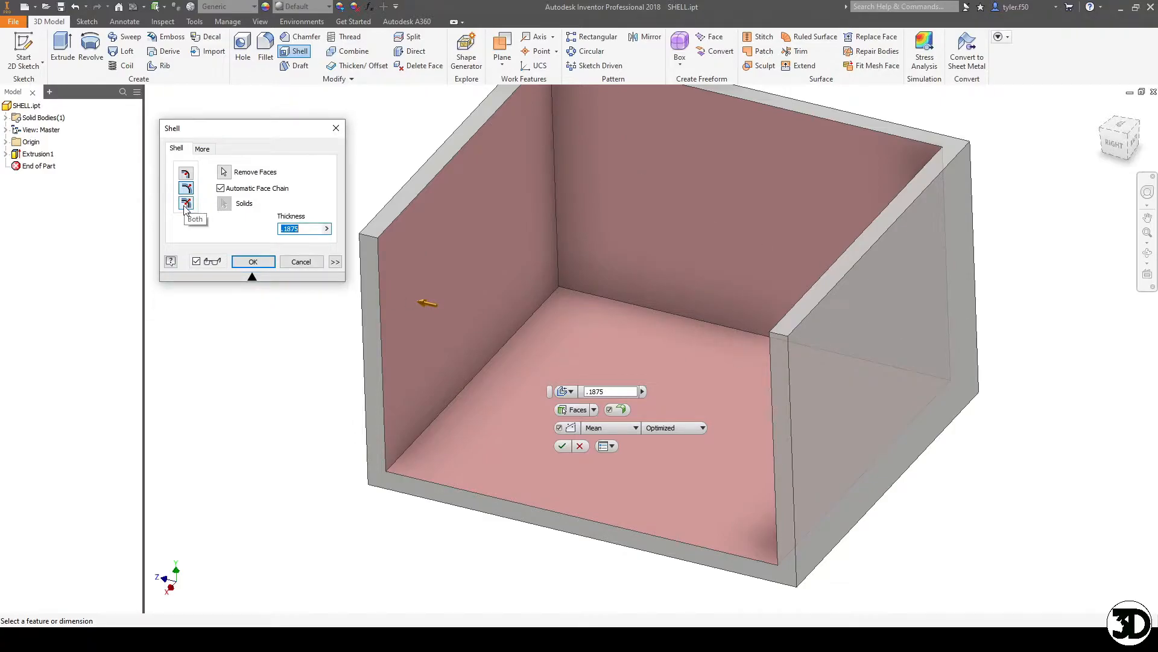
{"action": "left_click", "coordinate": [187, 174]}
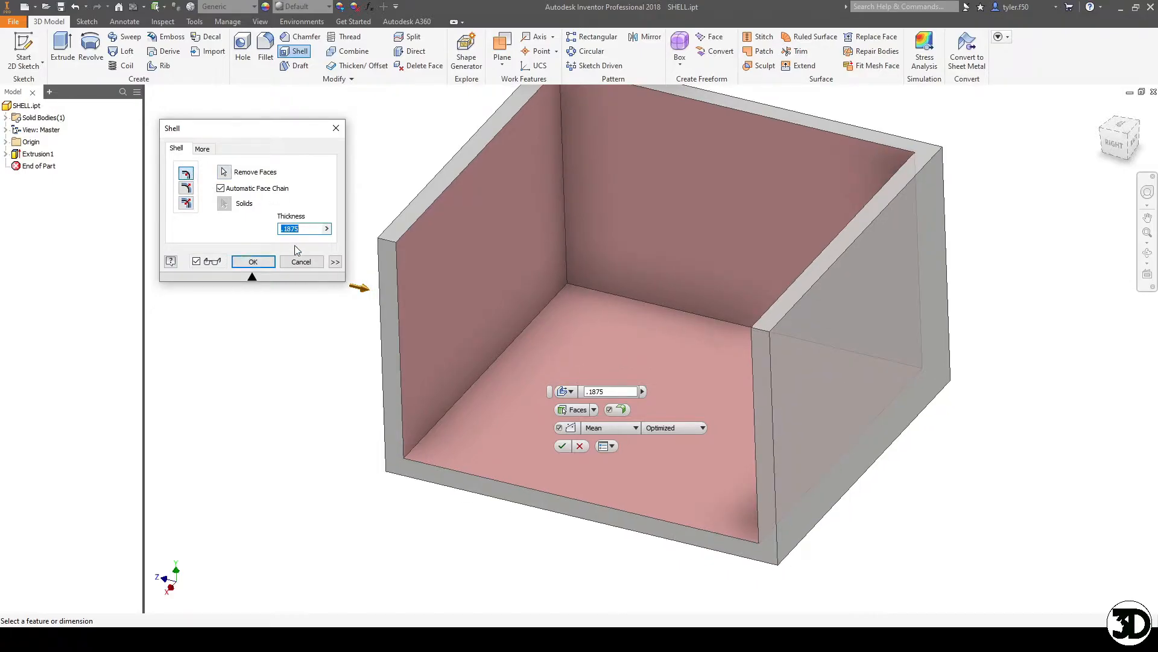
{"action": "left_click", "coordinate": [253, 262]}
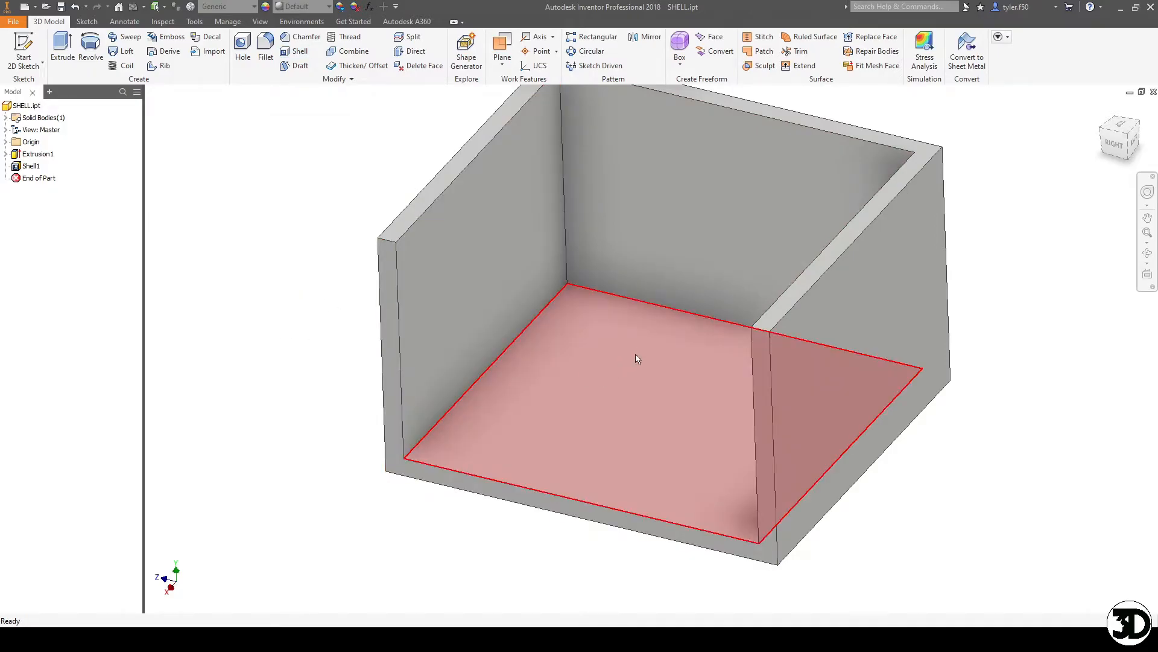
{"action": "scroll", "coordinate": [687, 327], "scroll_direction": "up", "scroll_amount": 5}
{"action": "middle_click_drag", "start_coordinate": [643, 374], "coordinate": [743, 381]}
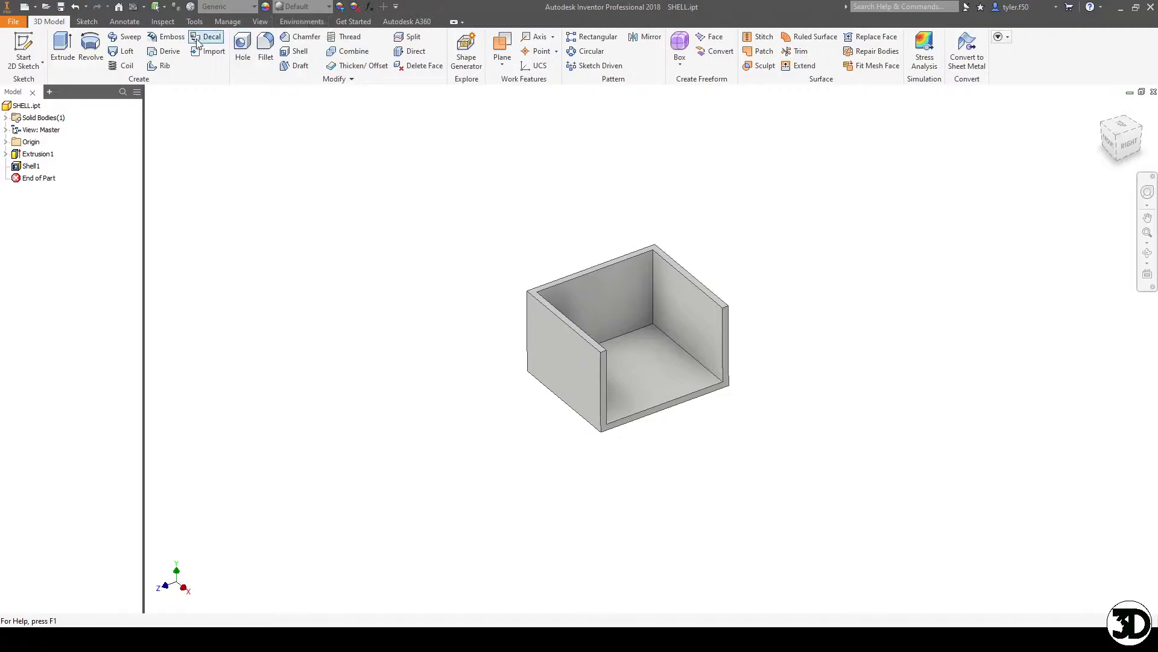
{"action": "left_click", "coordinate": [501, 48]}
{"action": "left_click", "coordinate": [550, 330]}
{"action": "key", "text": "F4"}
{"action": "left_click_drag", "start_coordinate": [587, 300], "coordinate": [685, 306]}
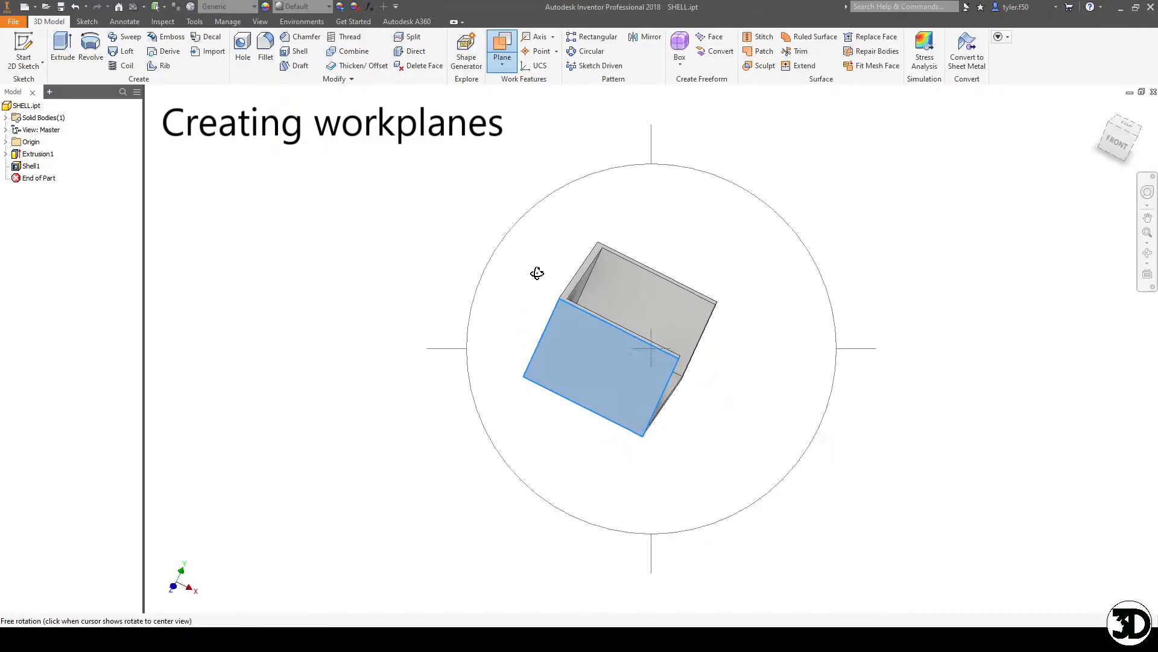
{"action": "left_click_drag", "start_coordinate": [538, 272], "coordinate": [582, 302]}
{"action": "left_click", "coordinate": [579, 307]}
{"action": "key", "text": "F4"}
{"action": "left_click_drag", "start_coordinate": [620, 419], "coordinate": [645, 390]}
{"action": "key", "text": "ctrl+z"}
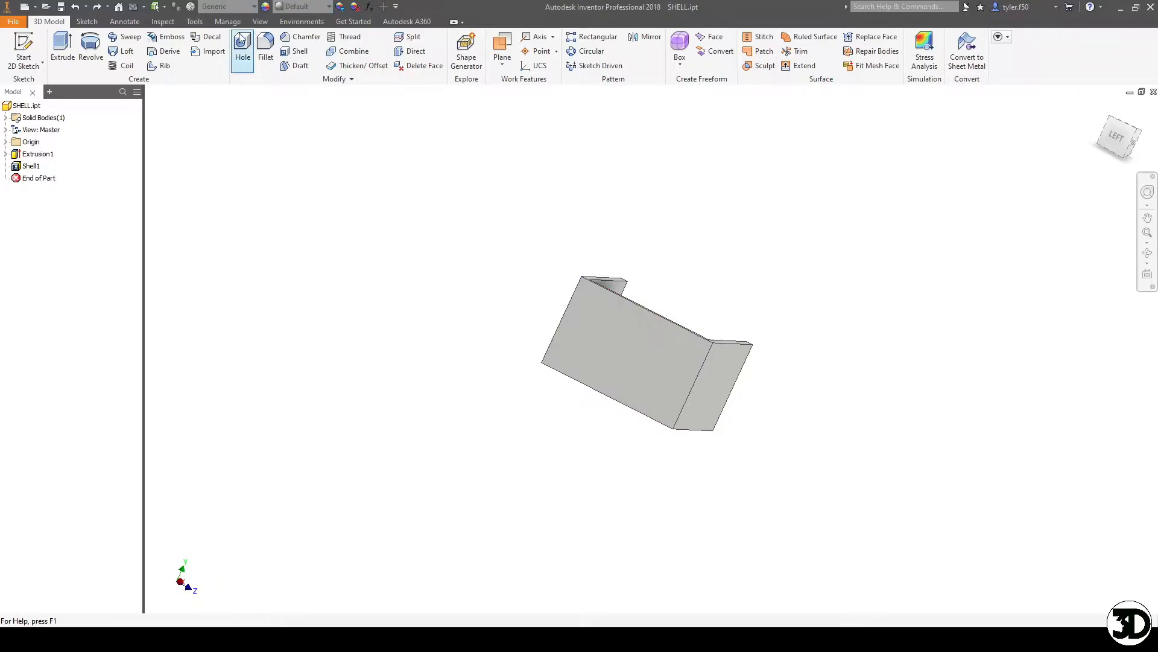
- Create a diagonal work plane midway between the box's outer left and back faces
{"action": "left_click", "coordinate": [498, 47]}
{"action": "left_click", "coordinate": [636, 341]}
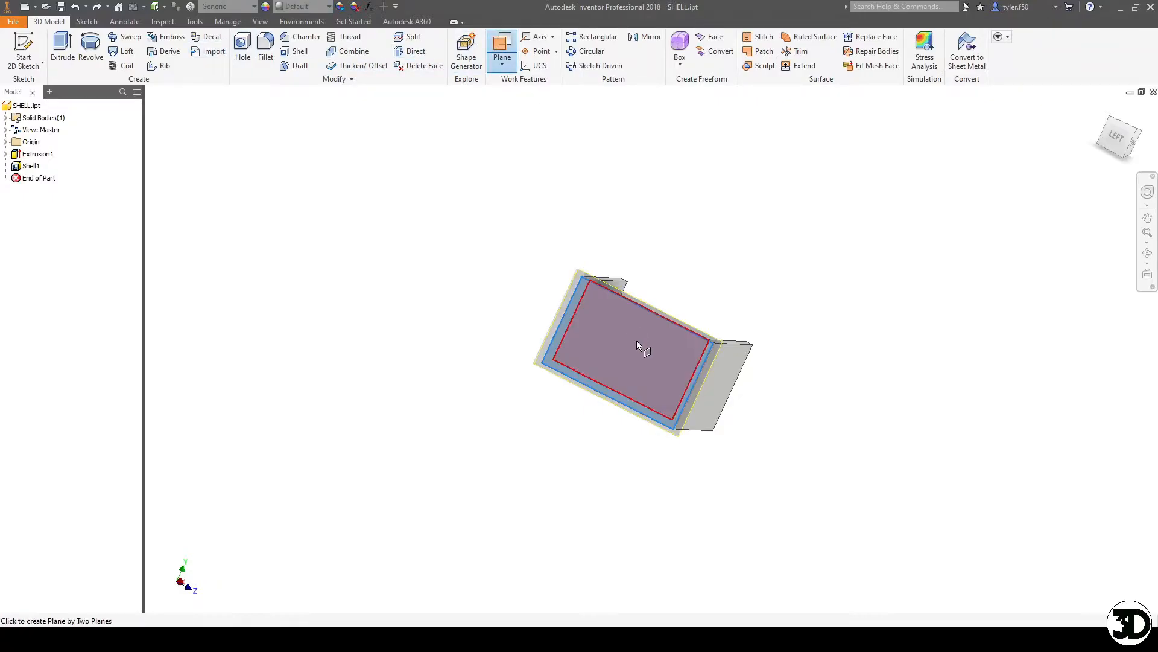
{"action": "key", "text": "F4"}
{"action": "left_click_drag", "start_coordinate": [545, 278], "coordinate": [589, 382]}
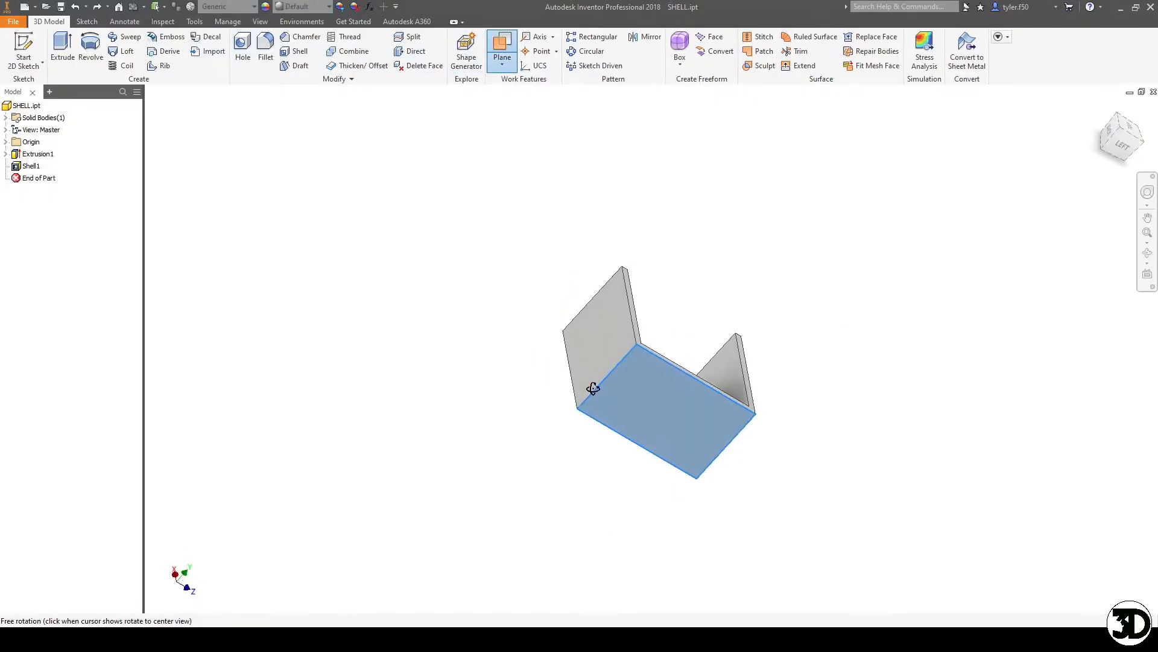
{"action": "left_click", "coordinate": [595, 356]}
{"action": "key", "text": "F4"}
{"action": "left_click_drag", "start_coordinate": [596, 357], "coordinate": [718, 381]}
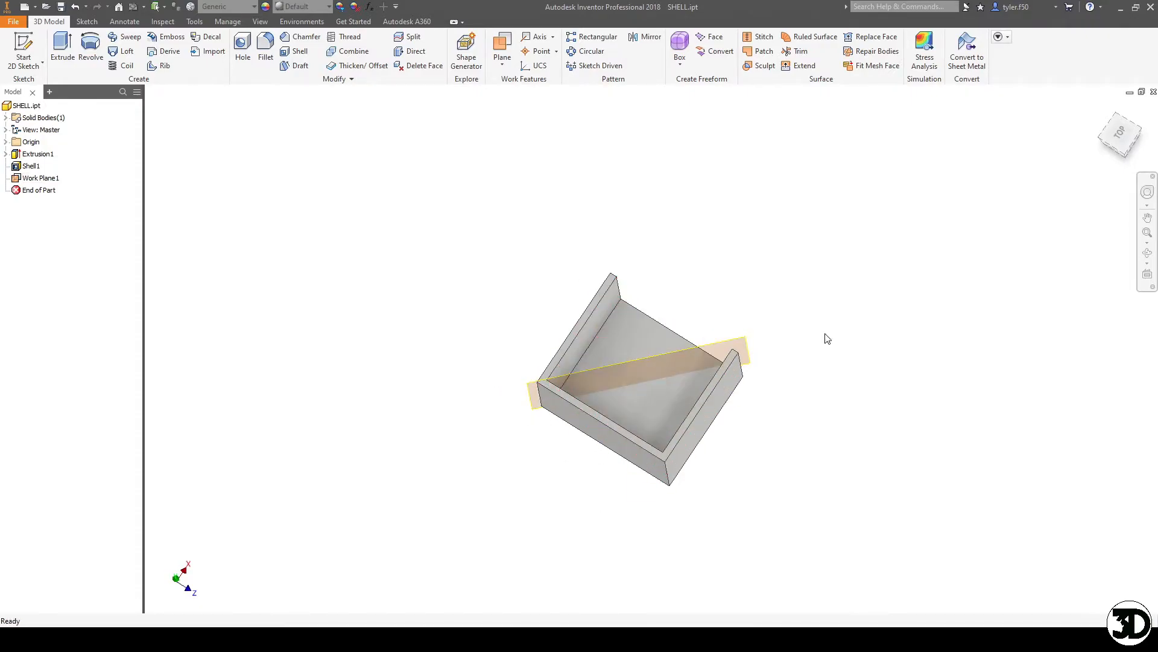
- Create a second work plane offset from the diagonal one, outside the box beyond its front-left corner
{"action": "key", "text": "]"}
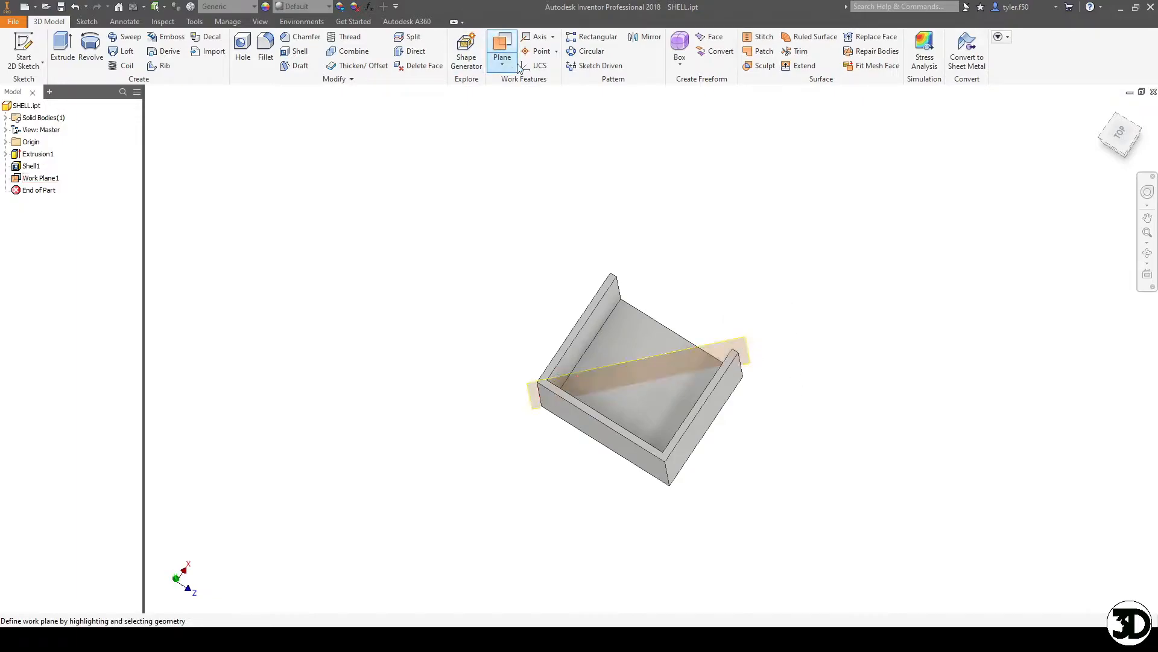
{"action": "left_click_drag", "start_coordinate": [728, 352], "coordinate": [743, 481]}
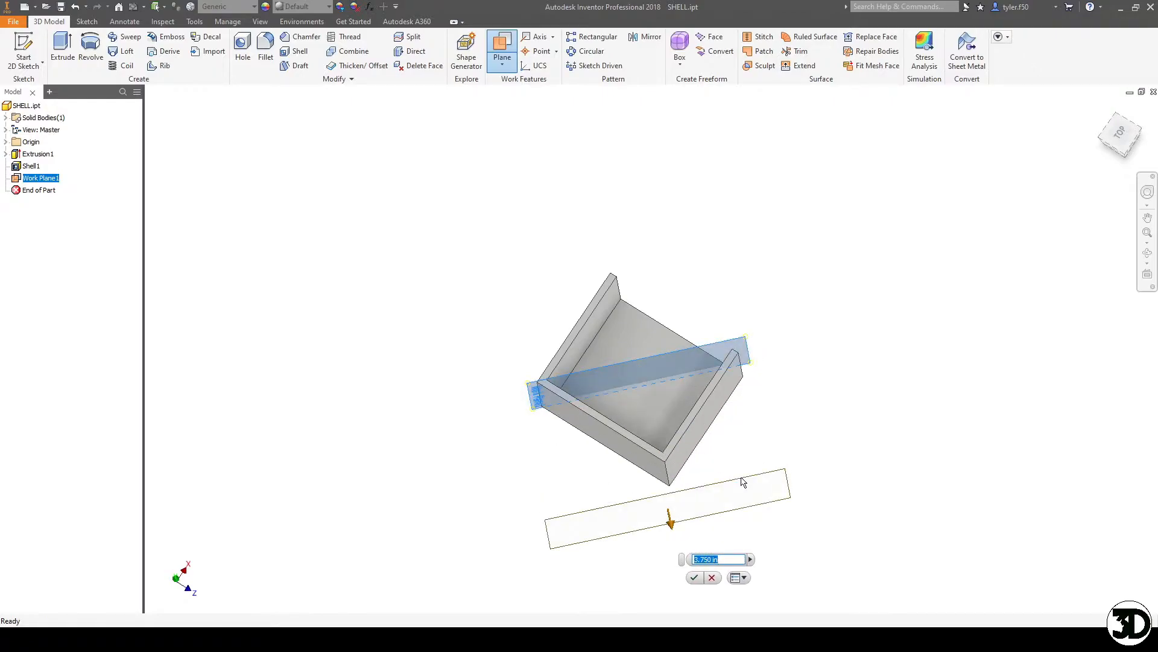
{"action": "key", "text": "Return"}
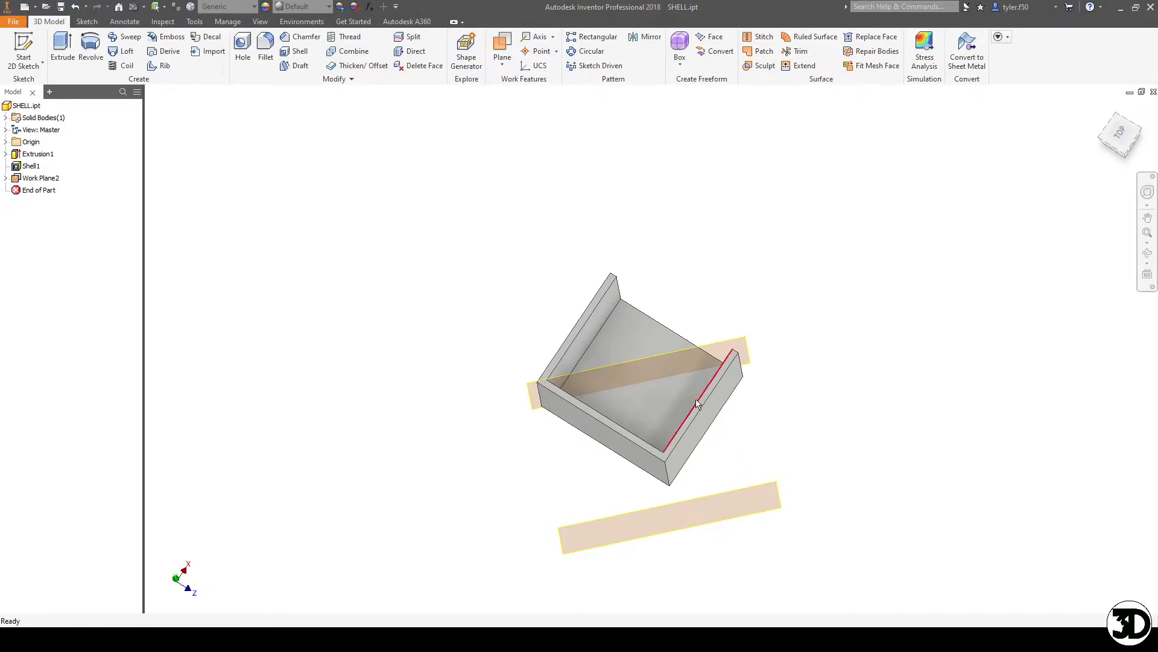
- Start a sketch on the offset work plane and project the box's vertical front-left corner edge into it
{"action": "key", "text": "s"}
{"action": "left_click", "coordinate": [751, 494]}
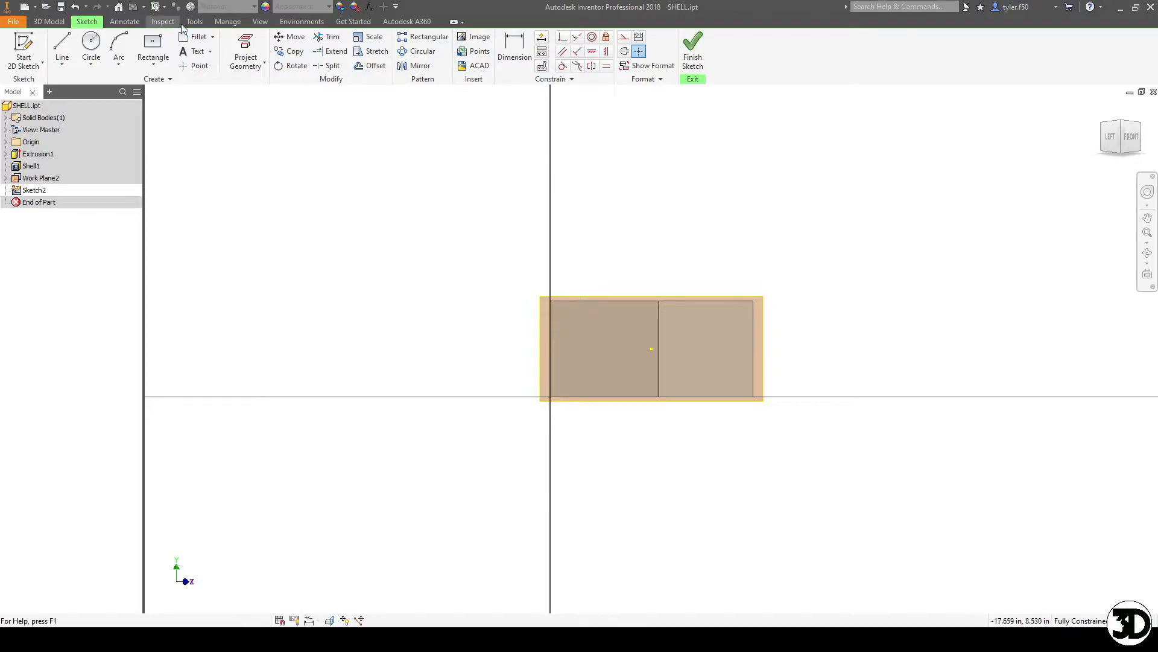
{"action": "left_click", "coordinate": [238, 70]}
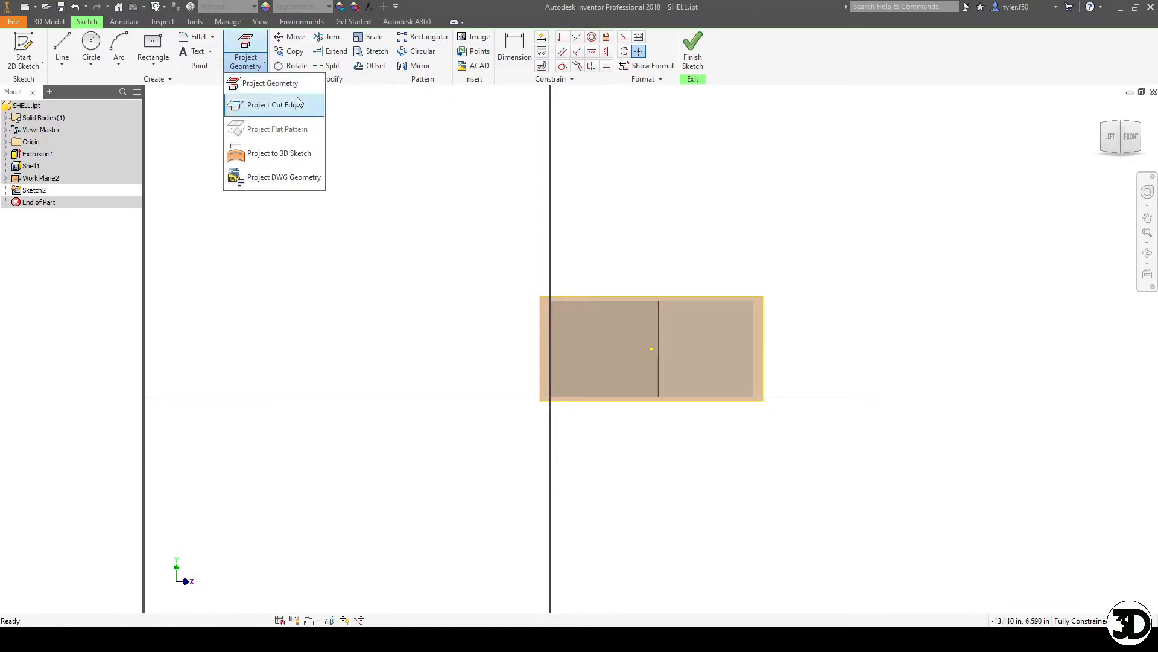
{"action": "left_click", "coordinate": [263, 84]}
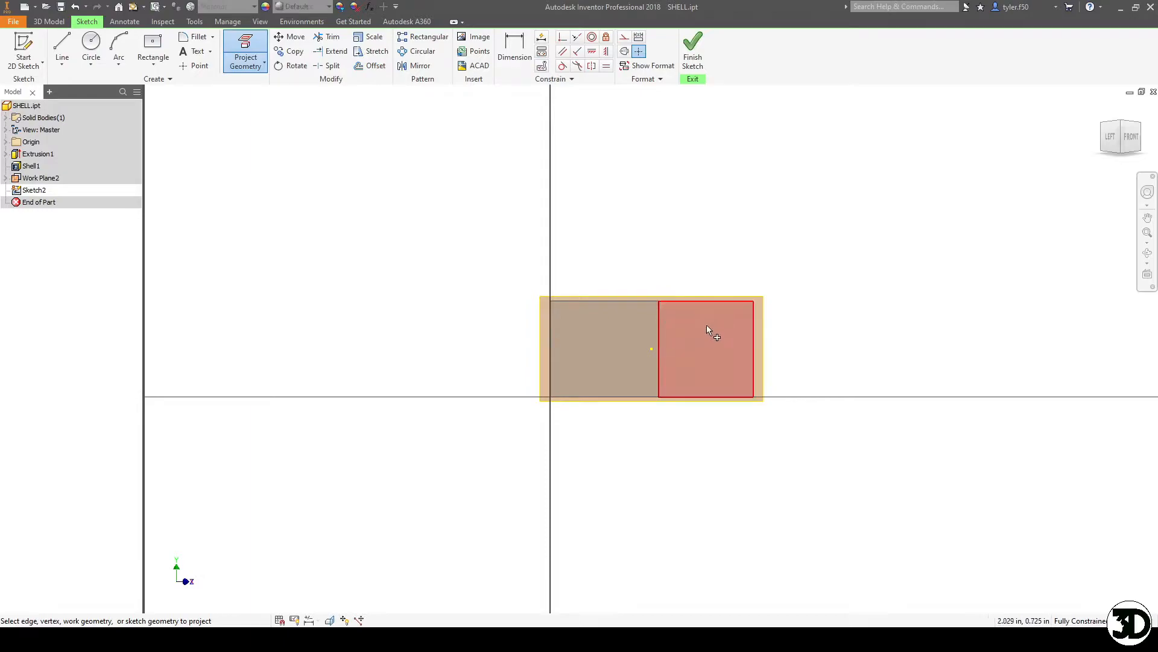
{"action": "middle_click_drag", "start_coordinate": [489, 363], "coordinate": [344, 354]}
{"action": "scroll", "coordinate": [497, 336], "scroll_direction": "up", "scroll_amount": 3}
{"action": "left_click", "coordinate": [528, 332]}
{"action": "key", "text": "Escape"}
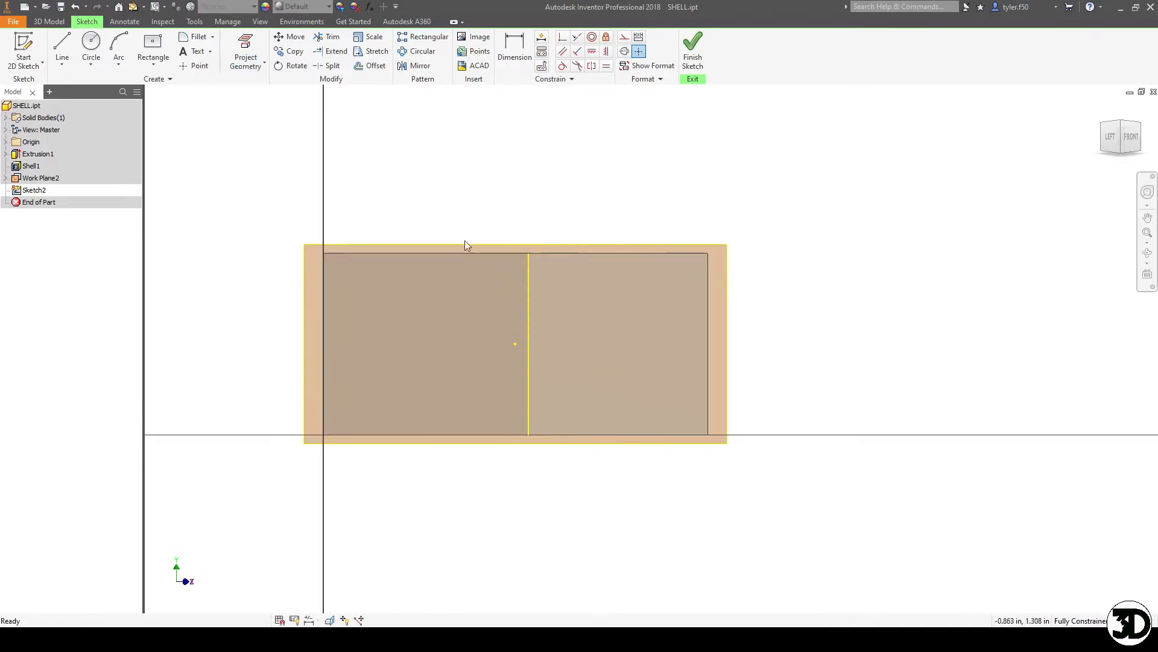
- Place a sketch text box across the projected corner edge and enter the text 3D
{"action": "key", "text": "r"}
{"action": "left_click", "coordinate": [427, 290]}
{"action": "left_click", "coordinate": [639, 396]}
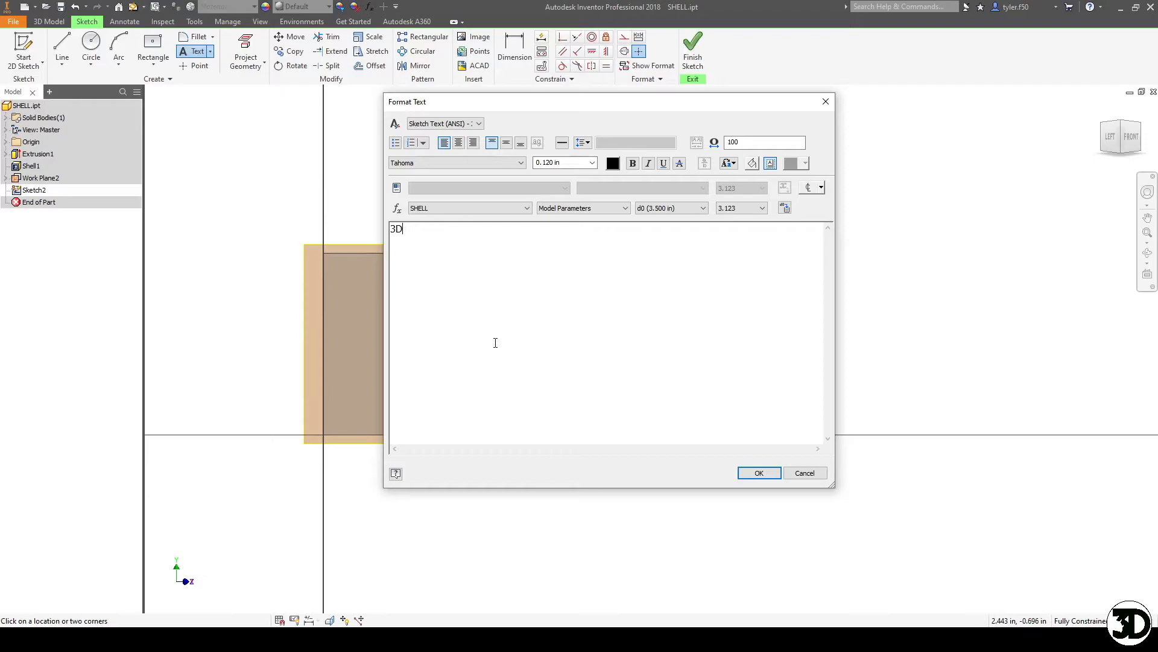
- Format the 3D text as bold, 1.000 in high and centre-justified, and accept it
{"action": "left_click_drag", "start_coordinate": [619, 351], "coordinate": [353, 235]}
{"action": "left_click", "coordinate": [565, 163]}
{"action": "type", "text": "1"}
{"action": "left_click", "coordinate": [631, 164]}
{"action": "left_click", "coordinate": [459, 143]}
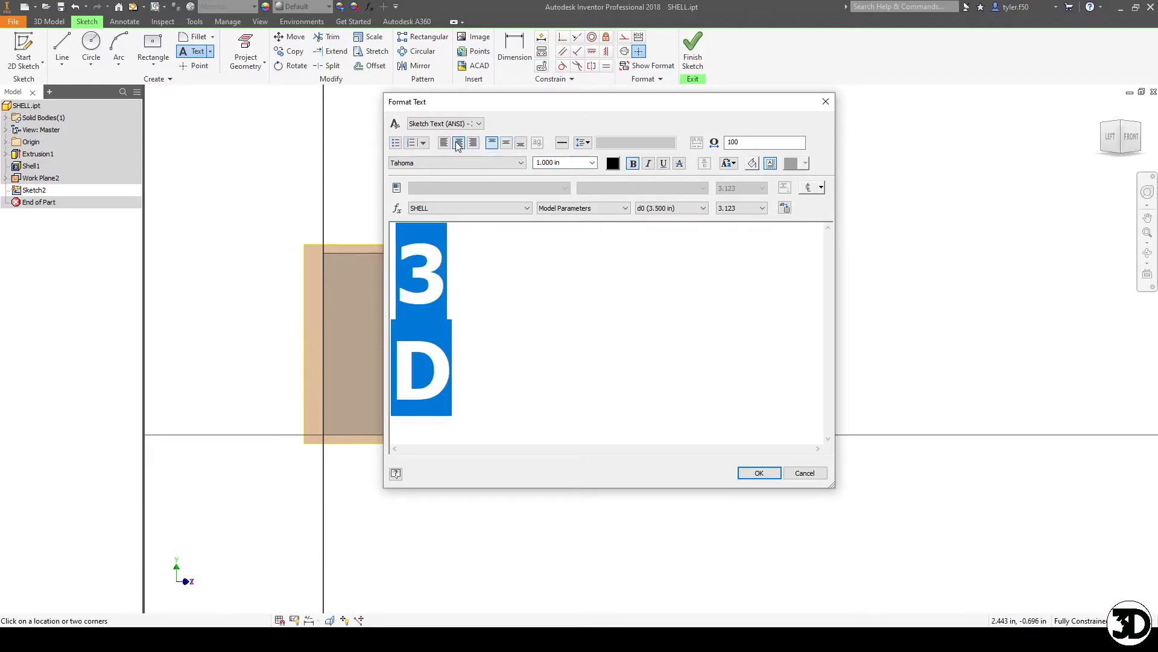
{"action": "left_click", "coordinate": [759, 473]}
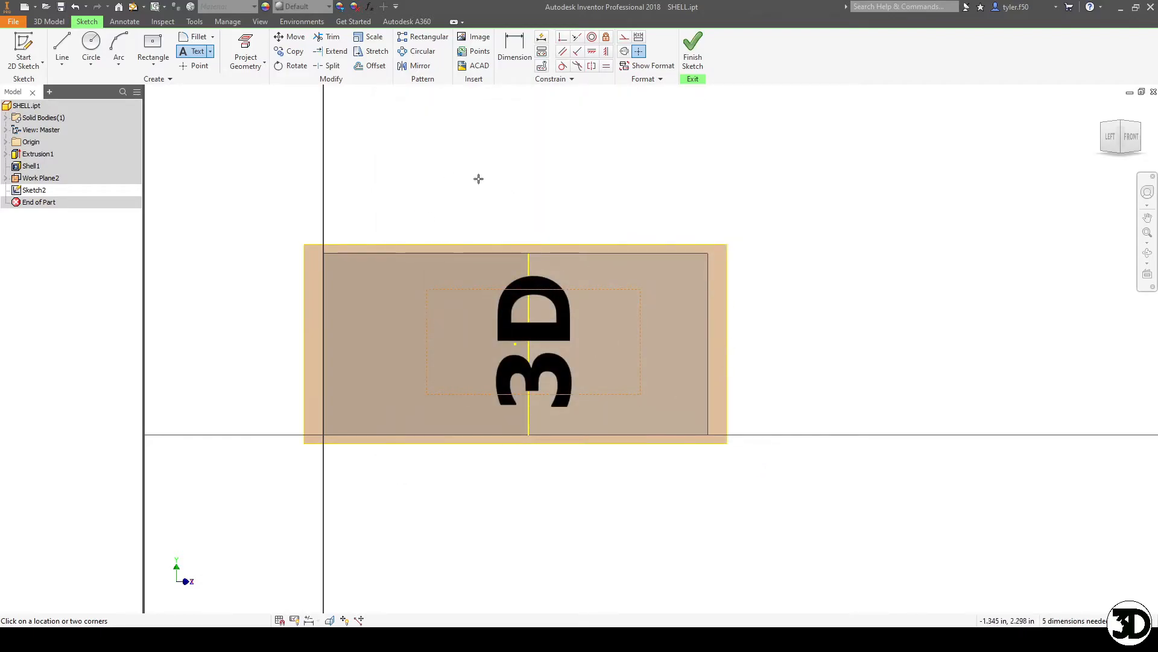
{"action": "key", "text": "Escape"}
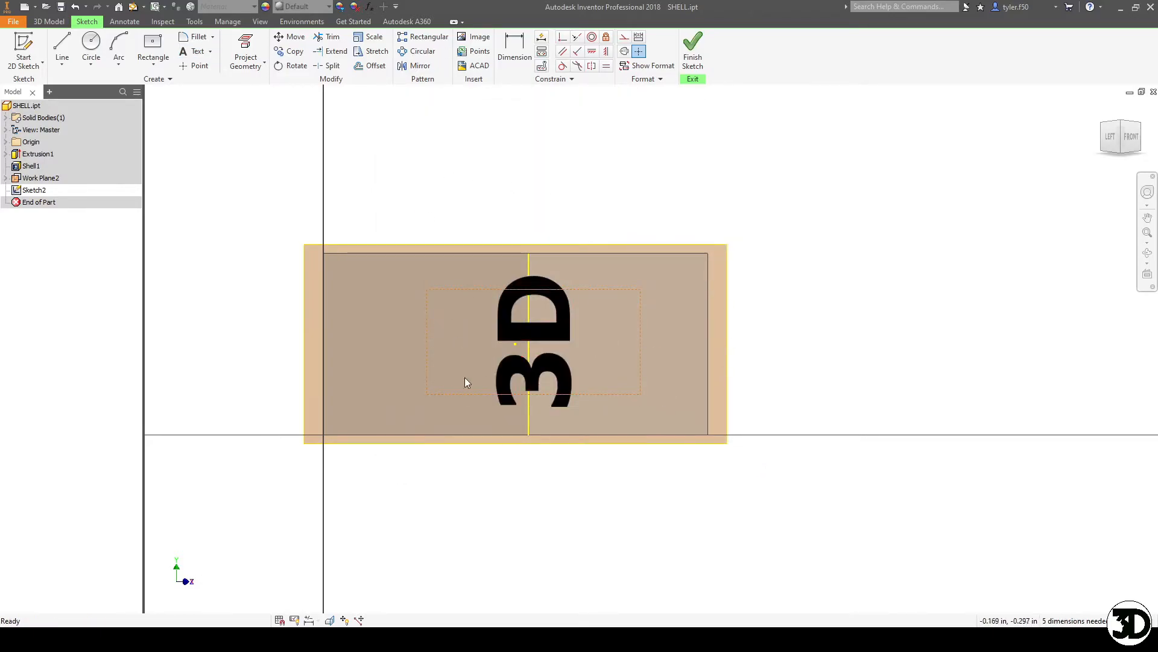
- Rotate the 3D text 270 degrees about the lower-right corner of its text box
{"action": "left_click", "coordinate": [295, 69]}
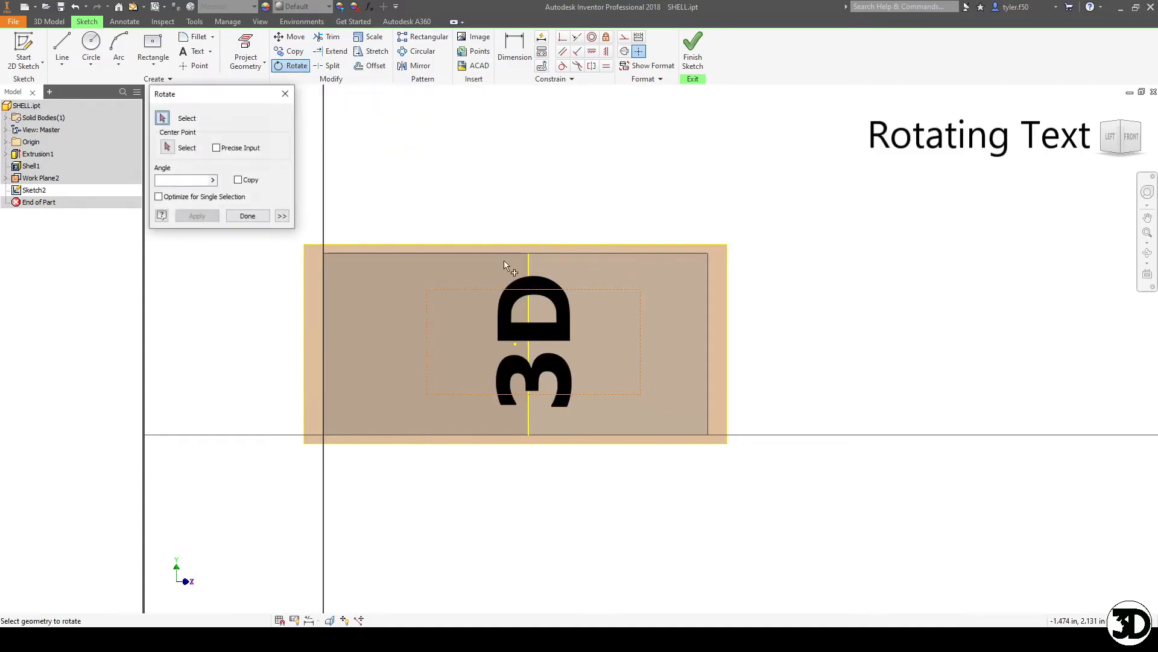
{"action": "left_click_drag", "start_coordinate": [671, 416], "coordinate": [415, 207]}
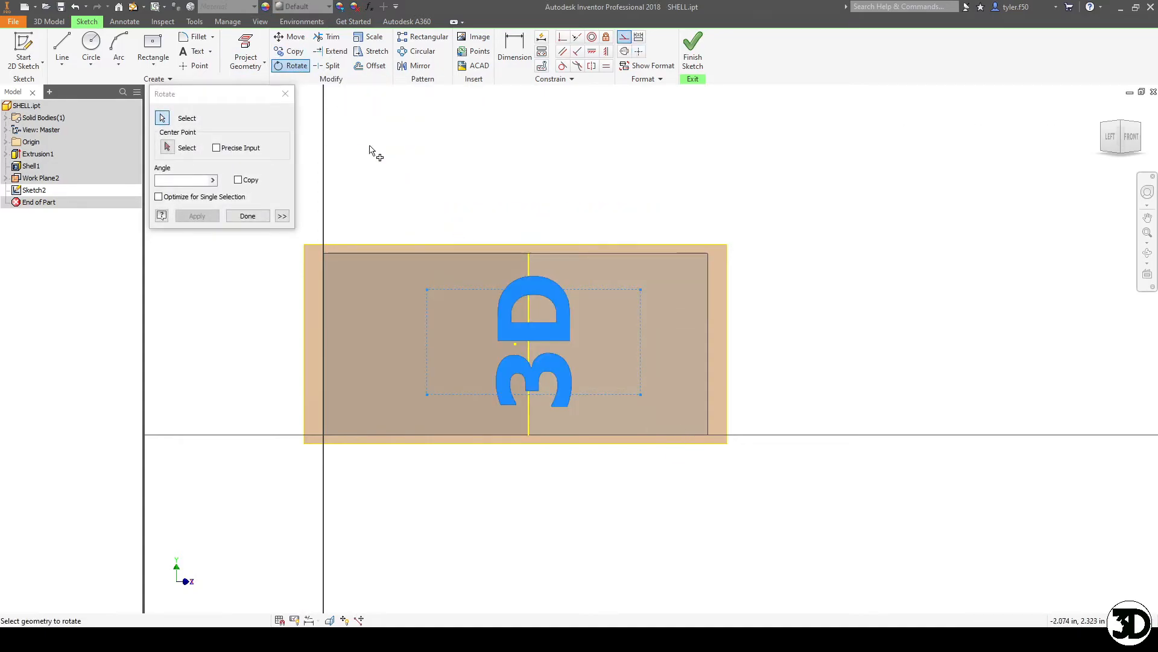
{"action": "left_click", "coordinate": [167, 146]}
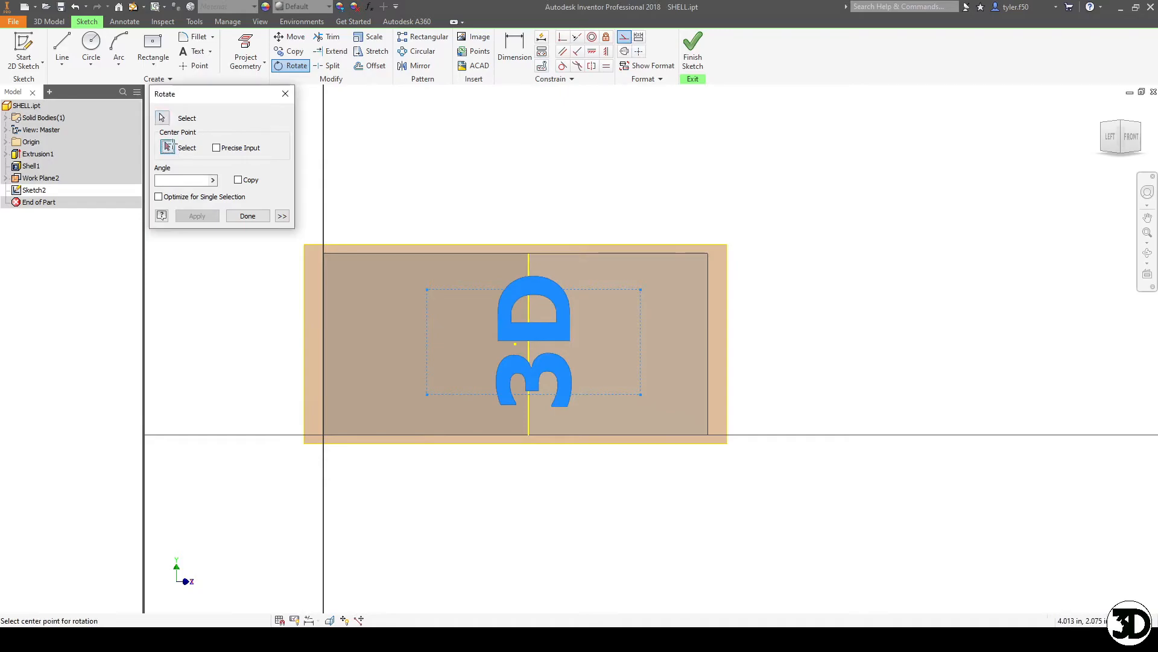
{"action": "left_click", "coordinate": [641, 395]}
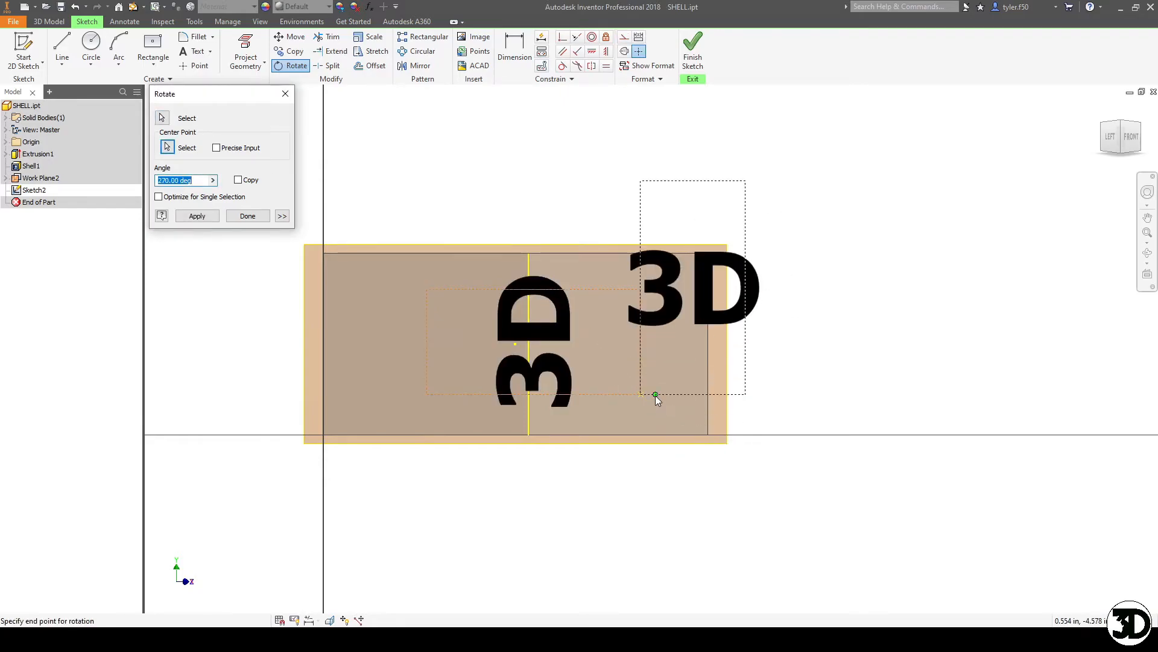
{"action": "left_click", "coordinate": [656, 400]}
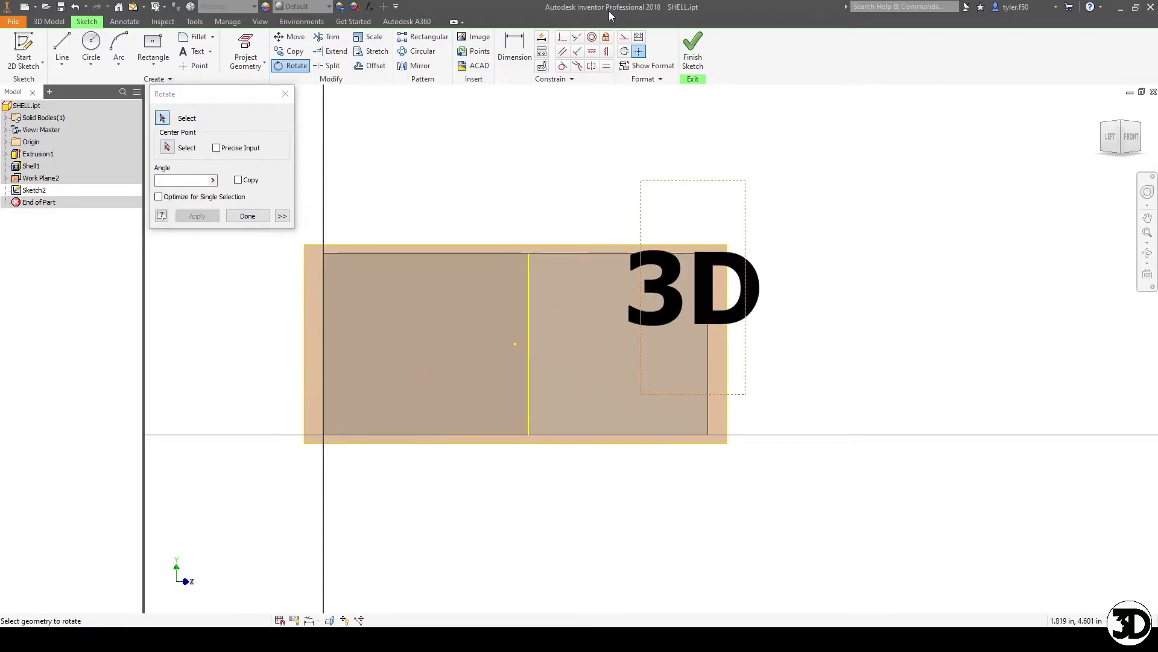
- Try to align the text box's left-side midpoint with the projected corner edge's midpoint using a Horizontal constraint
{"action": "left_click", "coordinate": [592, 53]}
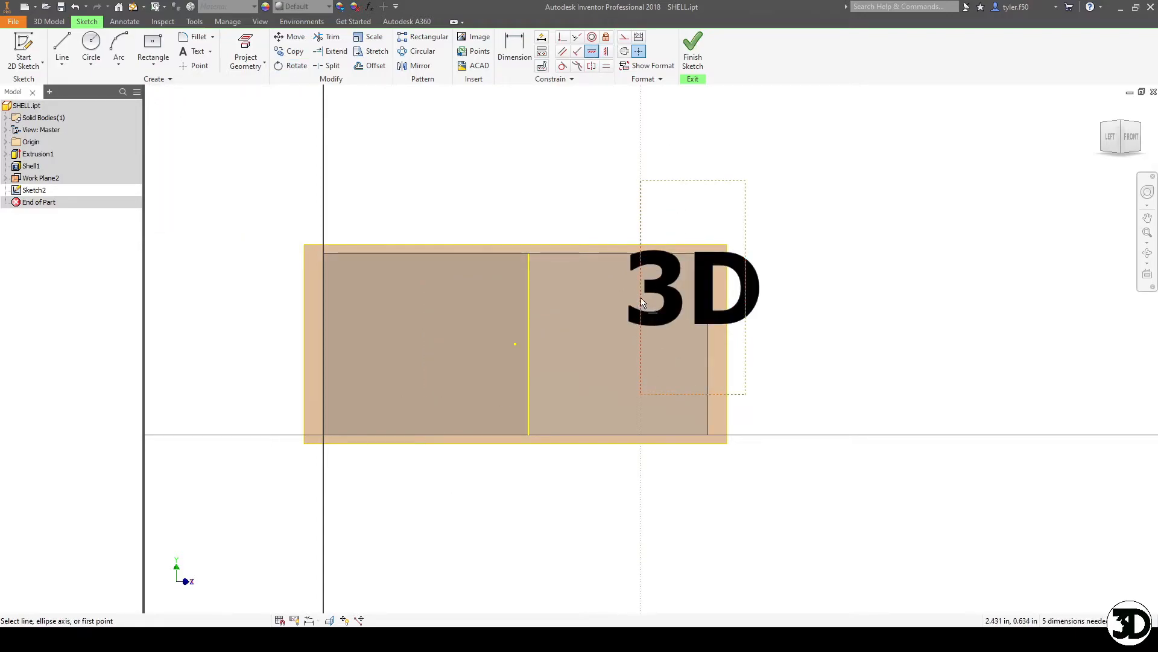
{"action": "left_click", "coordinate": [641, 288]}
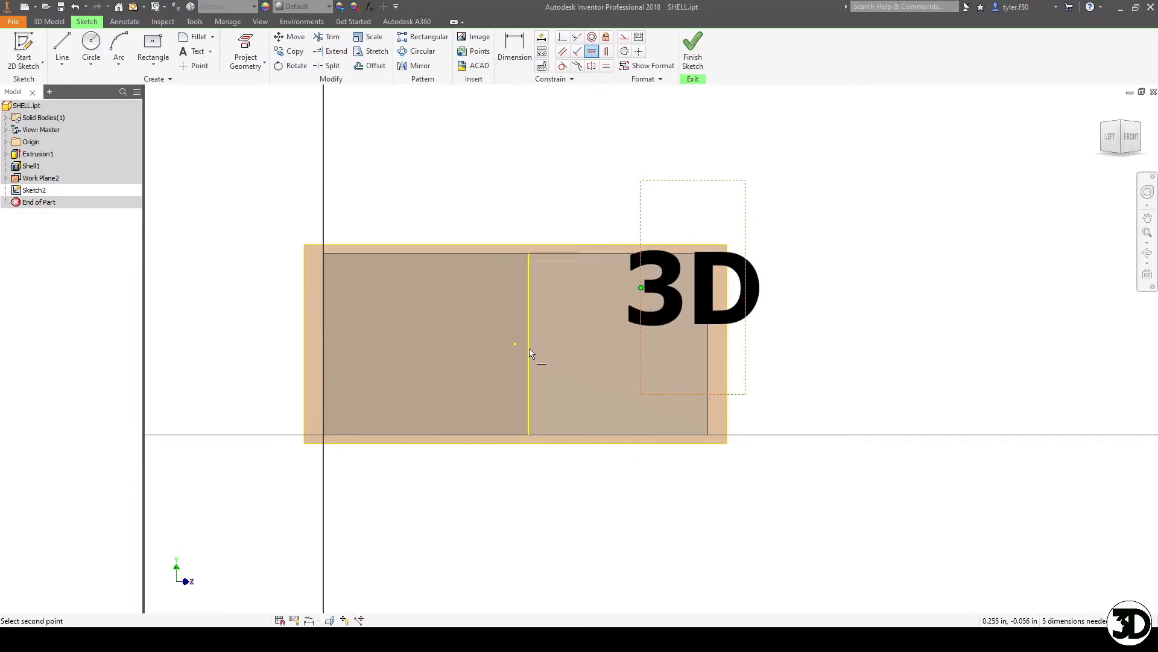
{"action": "left_click", "coordinate": [529, 345]}
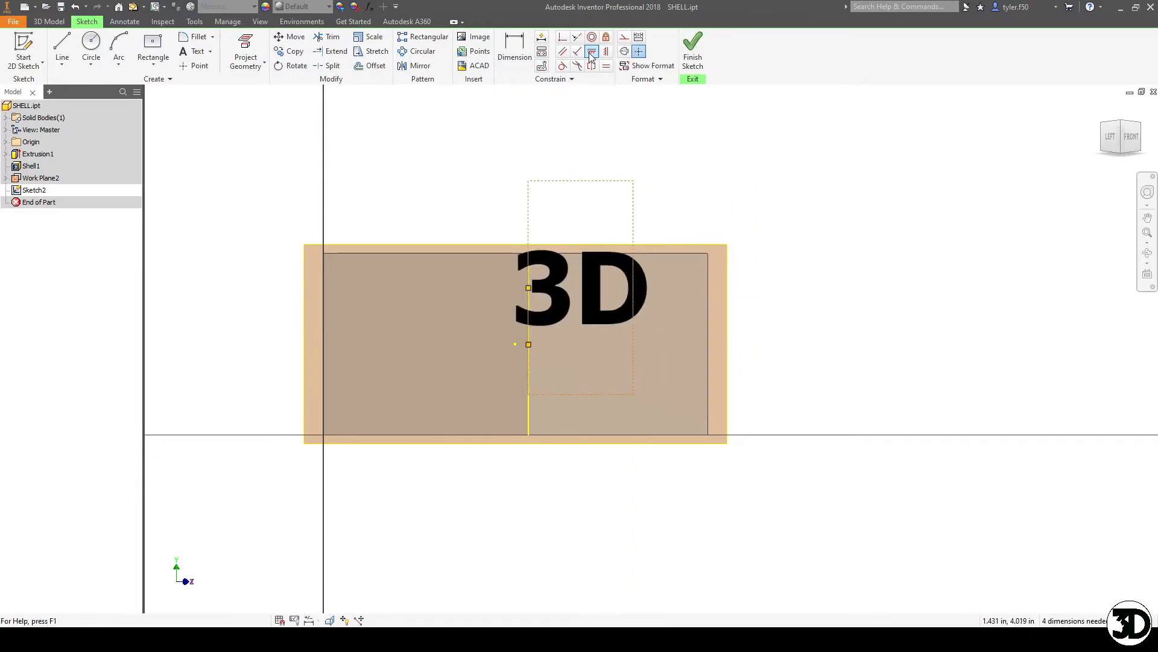
{"action": "key", "text": "ctrl+z"}
- Centre the text on the projected edge's midpoint using Horizontal and Vertical constraints on the text box's side midpoints, and finish the sketch
{"action": "left_click", "coordinate": [694, 181]}
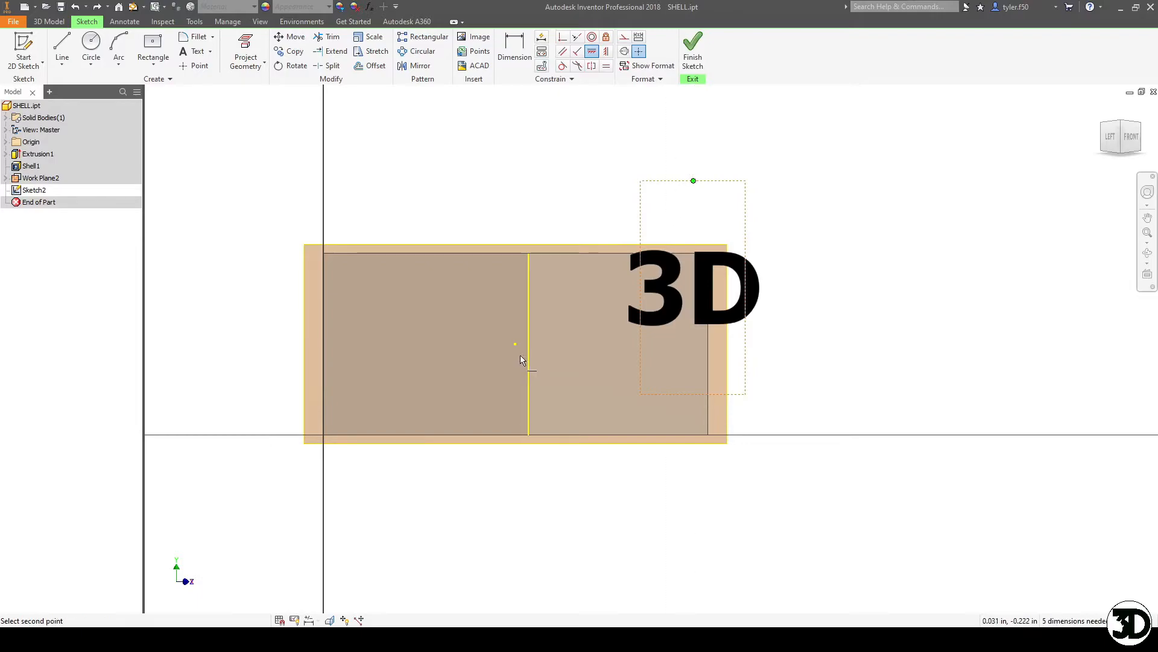
{"action": "left_click", "coordinate": [606, 51]}
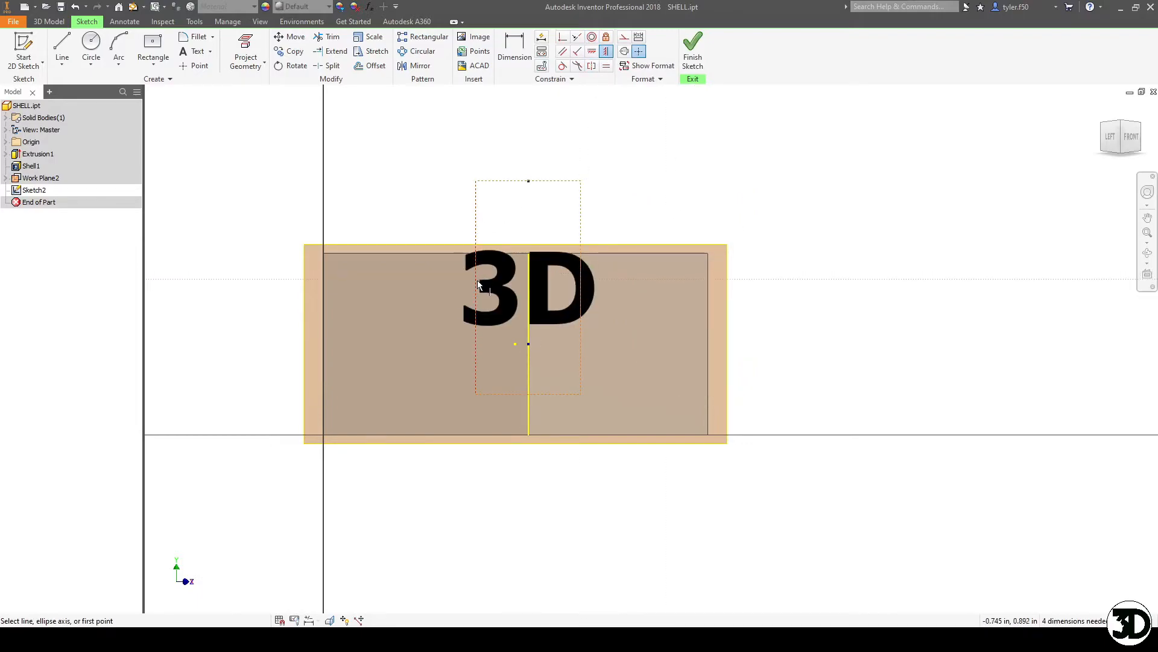
{"action": "left_click", "coordinate": [477, 288]}
{"action": "left_click", "coordinate": [526, 341]}
{"action": "key", "text": "Escape"}
{"action": "scroll", "coordinate": [543, 341], "scroll_direction": "up", "scroll_amount": 3}
{"action": "left_click_drag", "start_coordinate": [537, 330], "coordinate": [557, 330]}
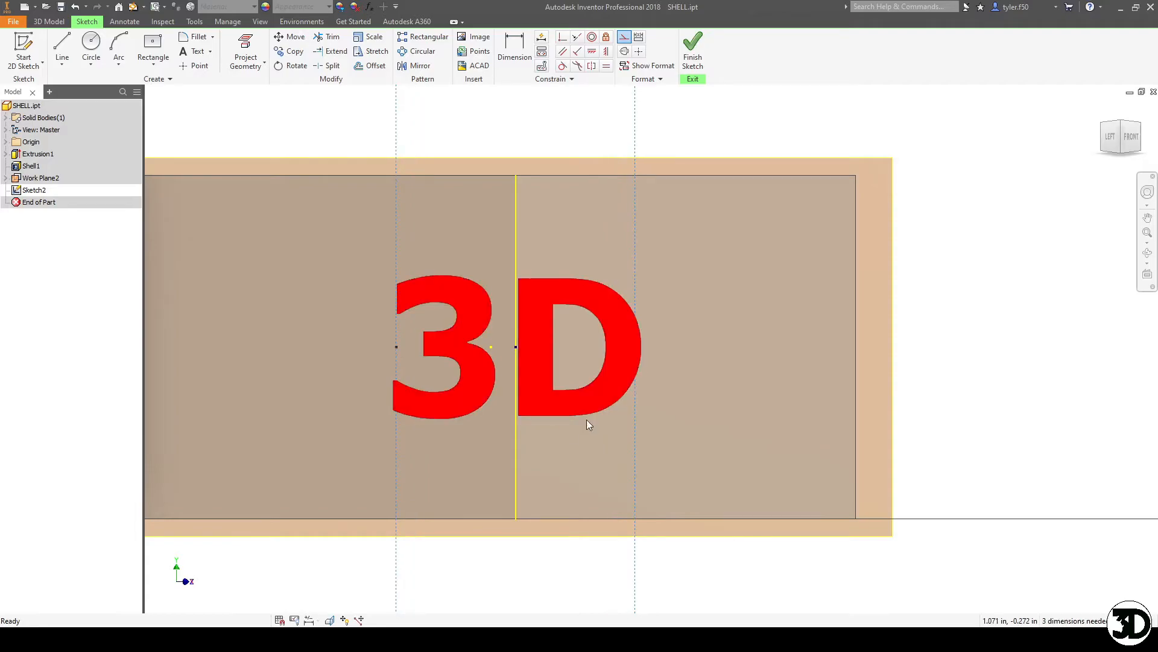
{"action": "left_click", "coordinate": [692, 48]}
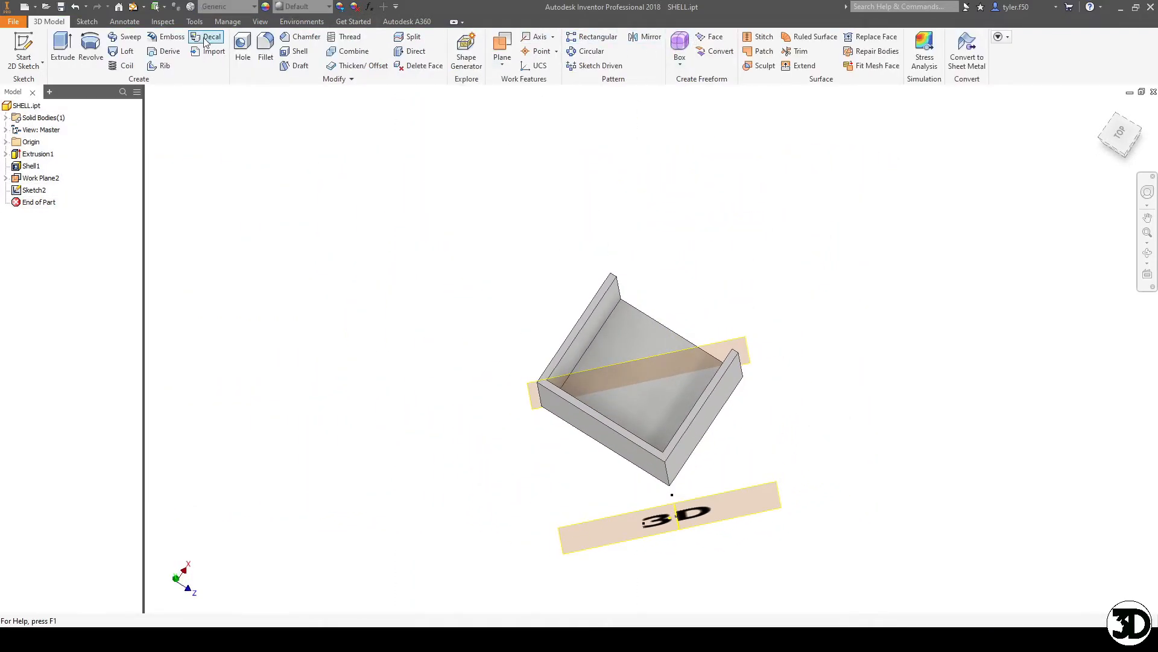
- Emboss the 3D text from the face onto the box's corner with a depth of .125 in, directed toward the box
{"action": "left_click", "coordinate": [167, 37]}
{"action": "middle_click_drag", "start_coordinate": [654, 442], "coordinate": [568, 357], "text": "shift"}
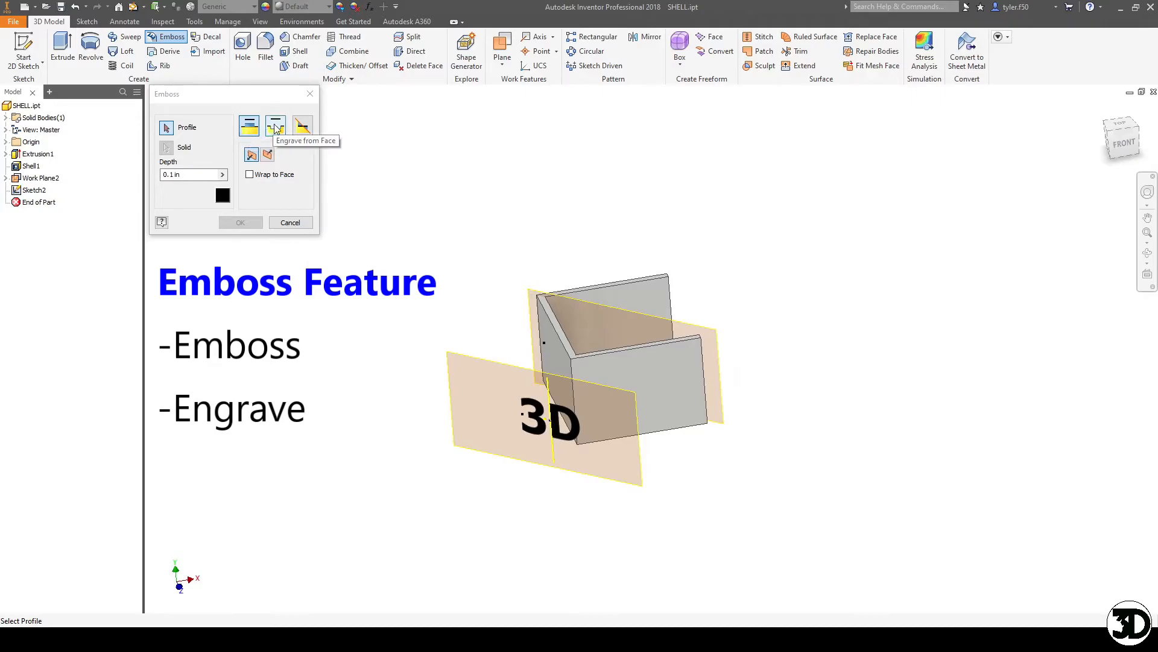
{"action": "left_click", "coordinate": [166, 129]}
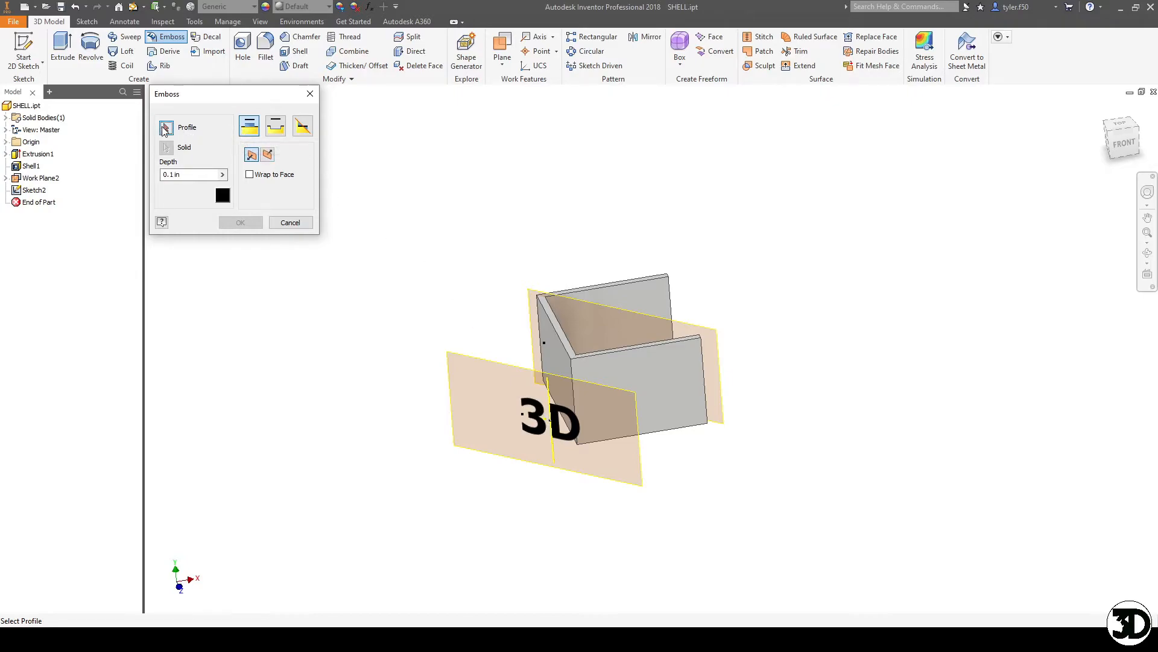
{"action": "left_click", "coordinate": [533, 412]}
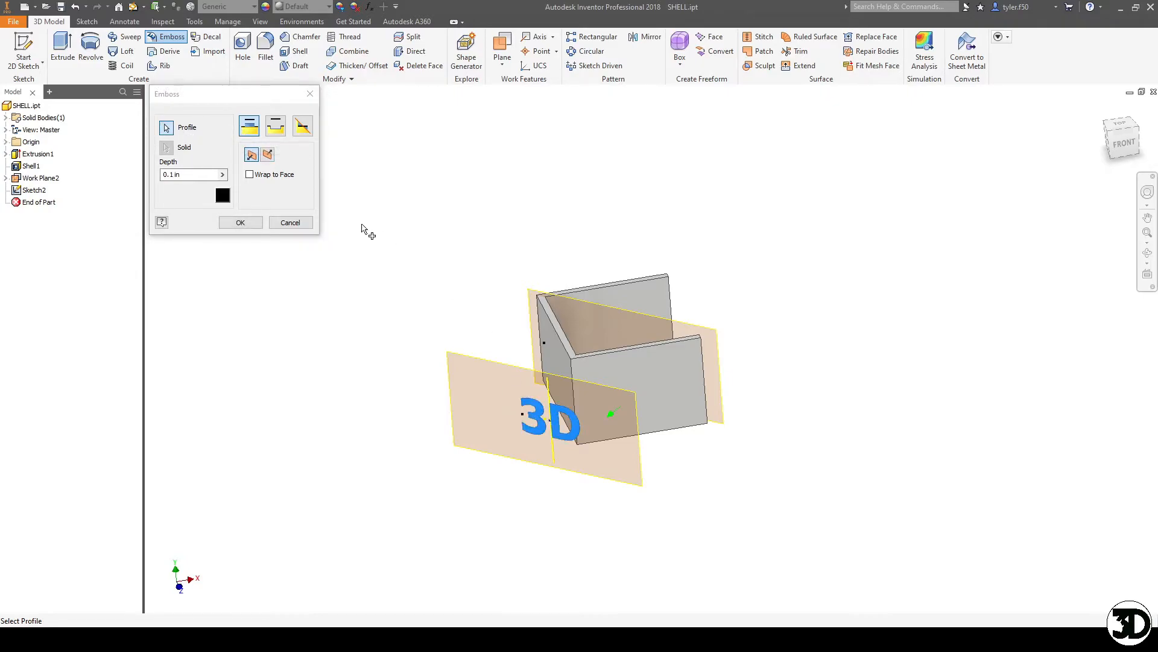
{"action": "key", "text": "F4"}
{"action": "mouse_move", "coordinate": [700, 412]}
{"action": "left_mouse_down"}
{"action": "mouse_move", "coordinate": [623, 416]}
{"action": "mouse_move", "coordinate": [645, 436]}
{"action": "left_mouse_up"}
{"action": "scroll", "coordinate": [526, 404], "scroll_direction": "down", "scroll_amount": 5}
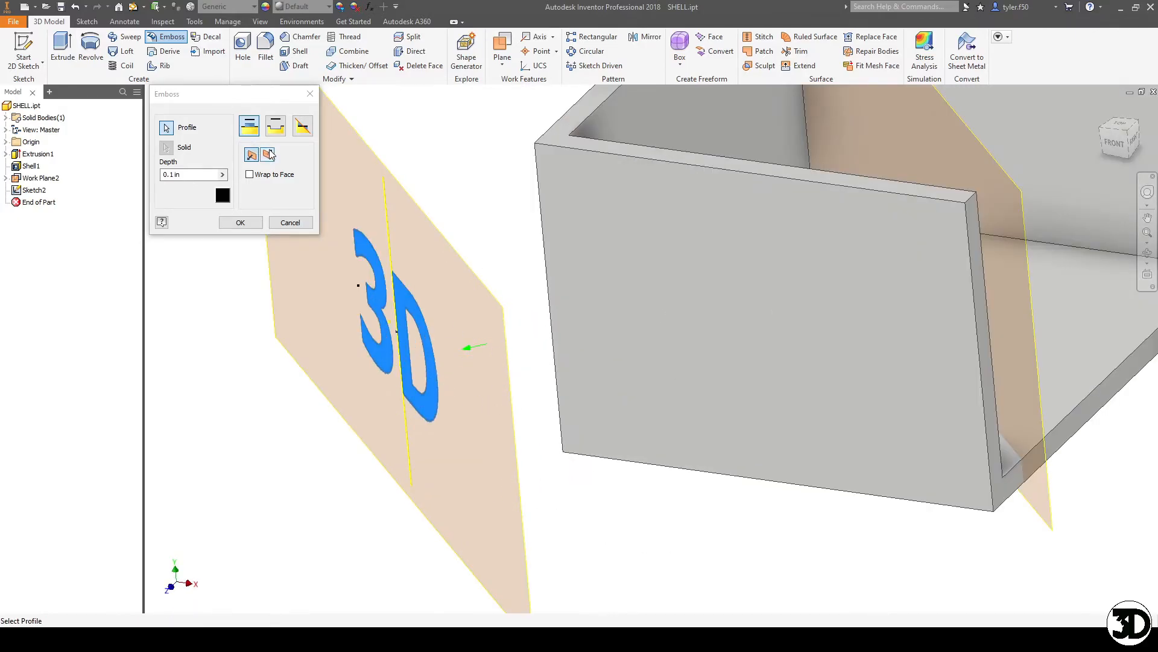
{"action": "key", "text": "F4"}
{"action": "left_click_drag", "start_coordinate": [736, 390], "coordinate": [794, 373]}
{"action": "left_click", "coordinate": [177, 175]}
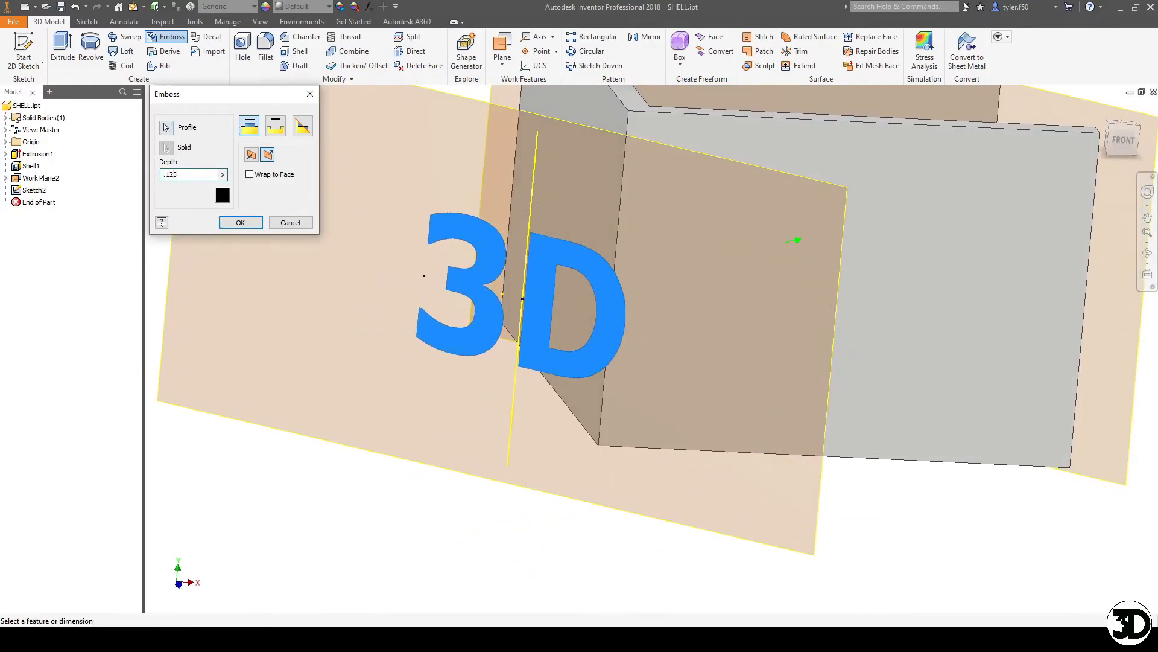
{"action": "left_click", "coordinate": [240, 222]}
{"action": "key", "text": "F4"}
{"action": "left_click_drag", "start_coordinate": [621, 331], "coordinate": [656, 379]}
{"action": "key", "text": "F4"}
{"action": "left_click_drag", "start_coordinate": [675, 295], "coordinate": [675, 331]}
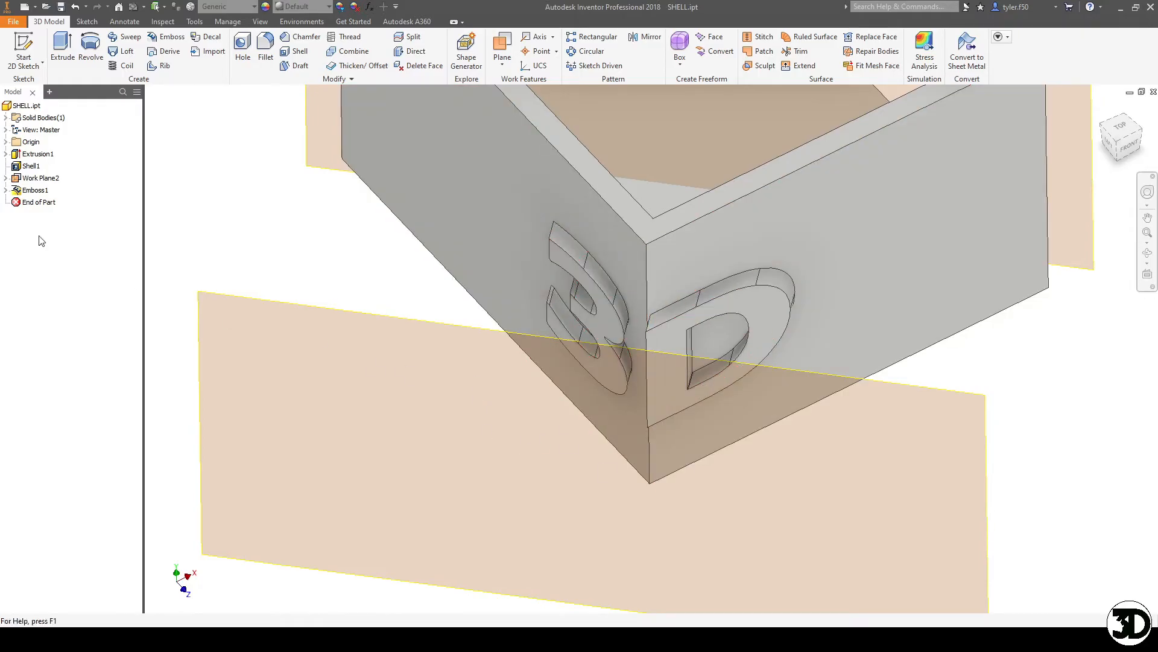
- Change the corner emboss to Engrave from Face with a depth of 1/16 in
{"action": "right_click", "coordinate": [35, 190]}
{"action": "left_click", "coordinate": [105, 259]}
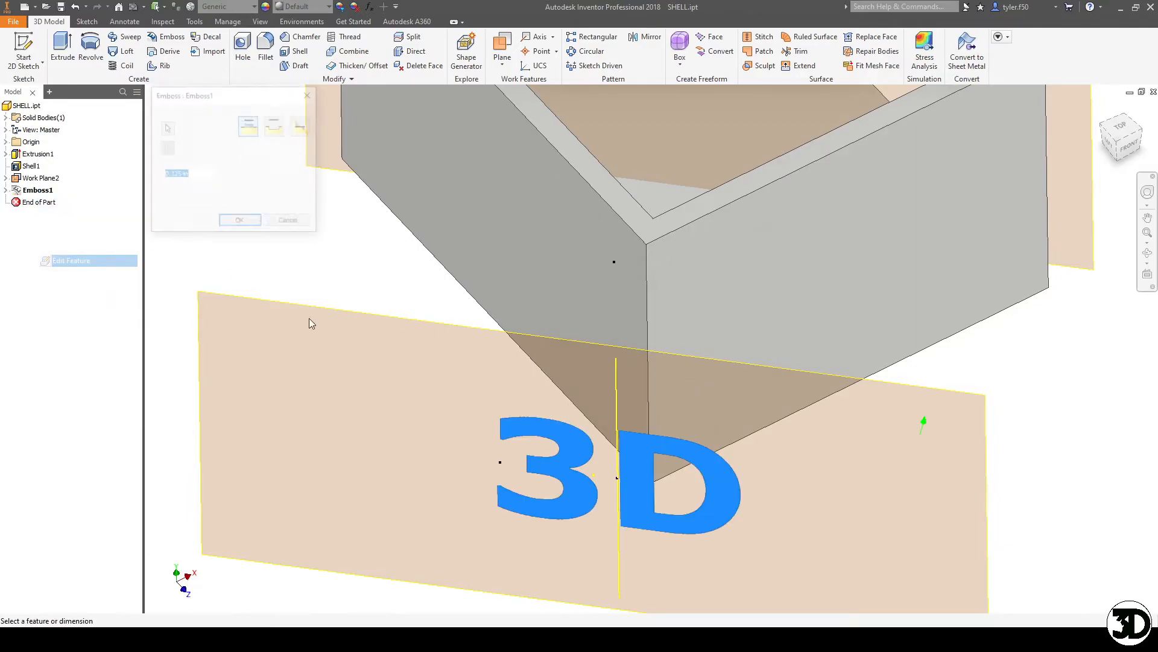
{"action": "left_click", "coordinate": [241, 223]}
{"action": "middle_click_drag", "start_coordinate": [320, 233], "coordinate": [590, 302], "text": "shift"}
{"action": "right_click", "coordinate": [35, 190]}
{"action": "left_click", "coordinate": [67, 259]}
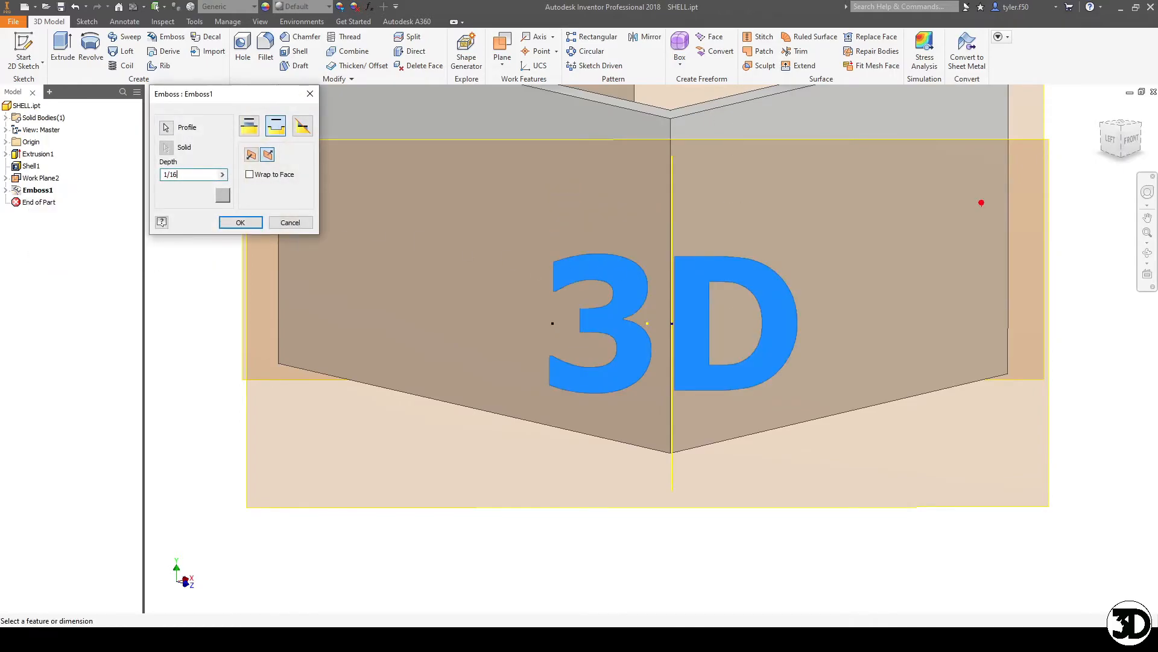
{"action": "key", "text": "Return"}
{"action": "middle_click_drag", "start_coordinate": [664, 273], "coordinate": [907, 386], "text": "shift"}
{"action": "middle_click_drag", "start_coordinate": [579, 375], "coordinate": [593, 319], "text": "shift"}
- Create a work plane at 0 offset from the box's back face and start a sketch on it
{"action": "middle_click_drag", "start_coordinate": [457, 190], "coordinate": [606, 419], "text": "shift"}
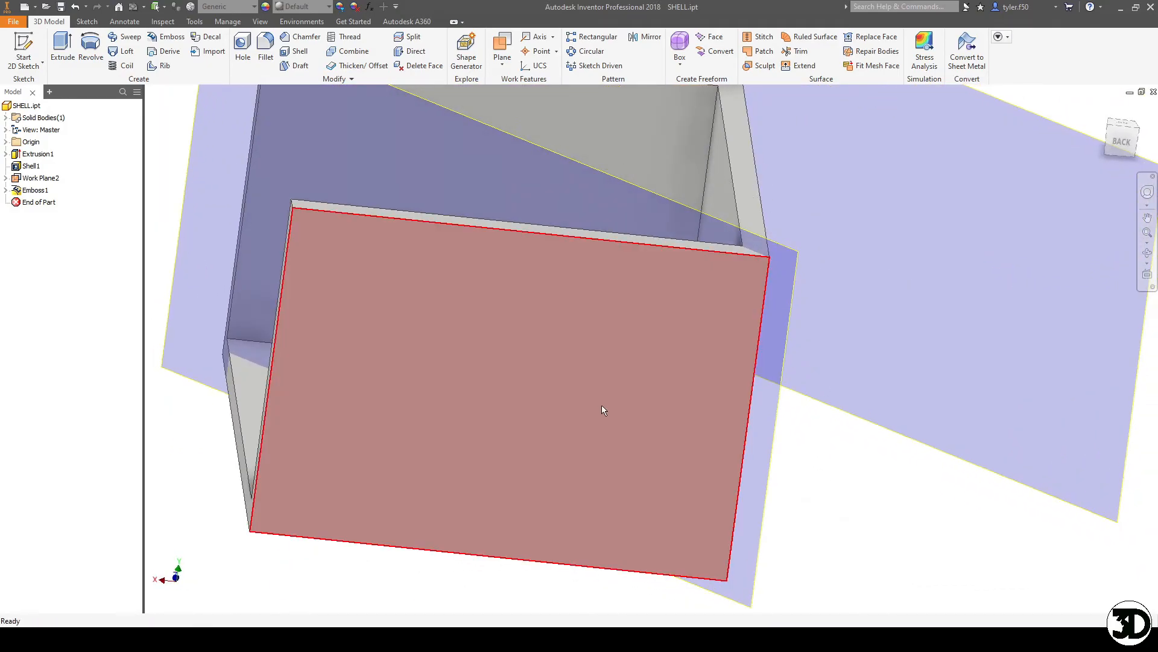
{"action": "key", "text": "]"}
{"action": "left_click", "coordinate": [491, 322]}
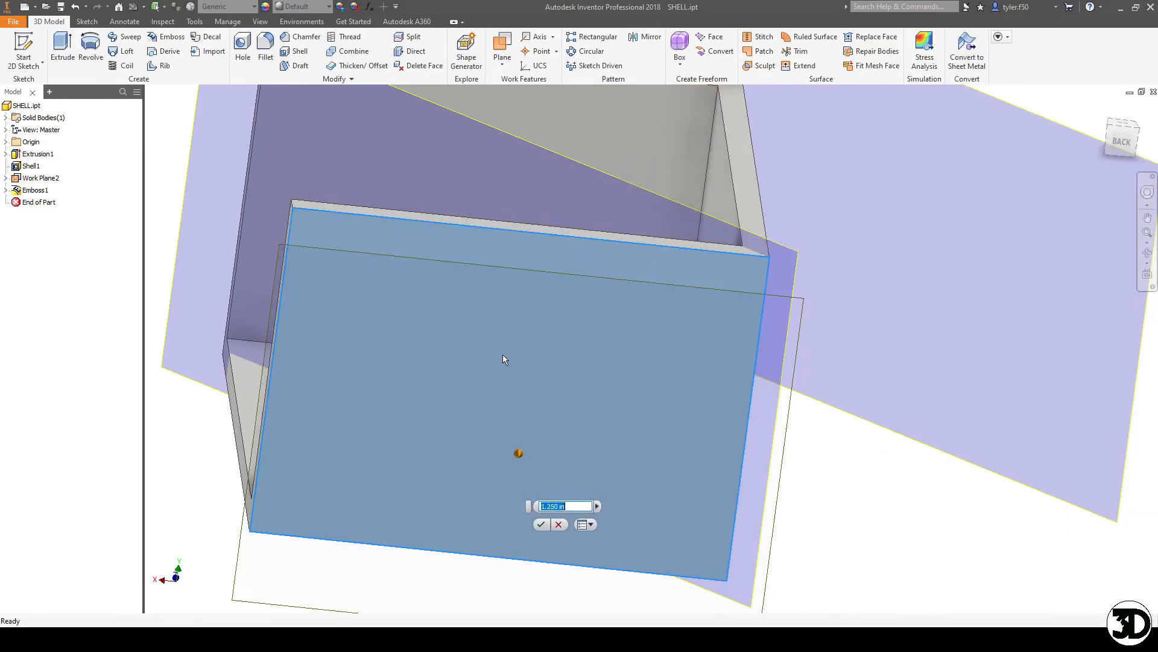
{"action": "type", "text": "0"}
{"action": "key", "text": "Return"}
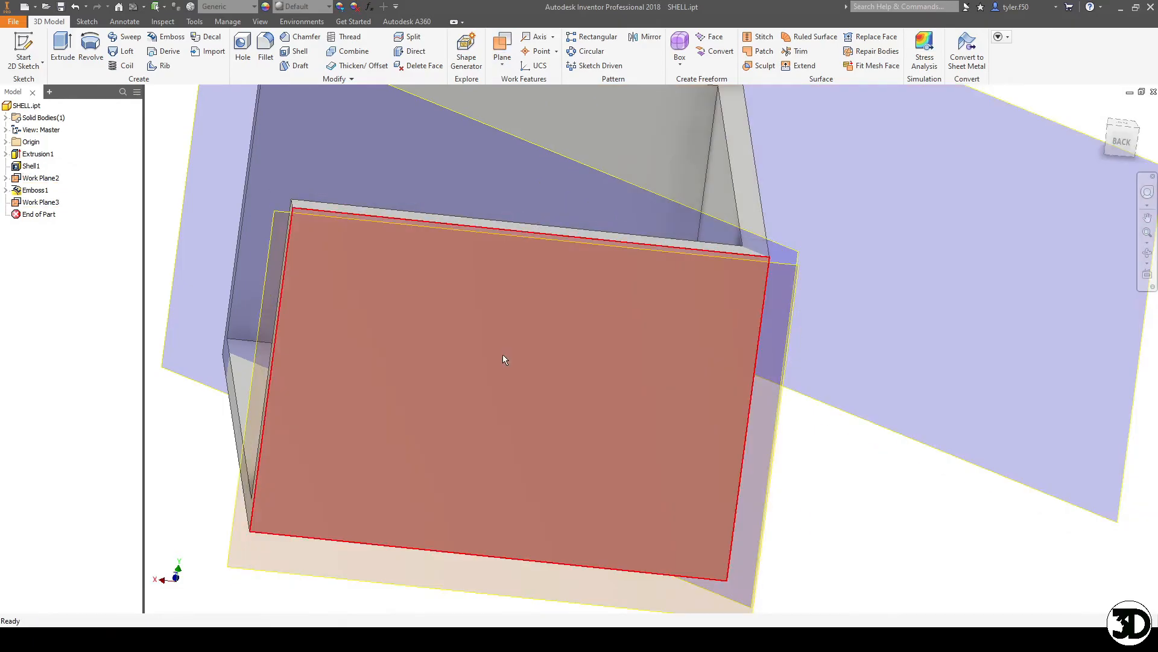
{"action": "key", "text": "s"}
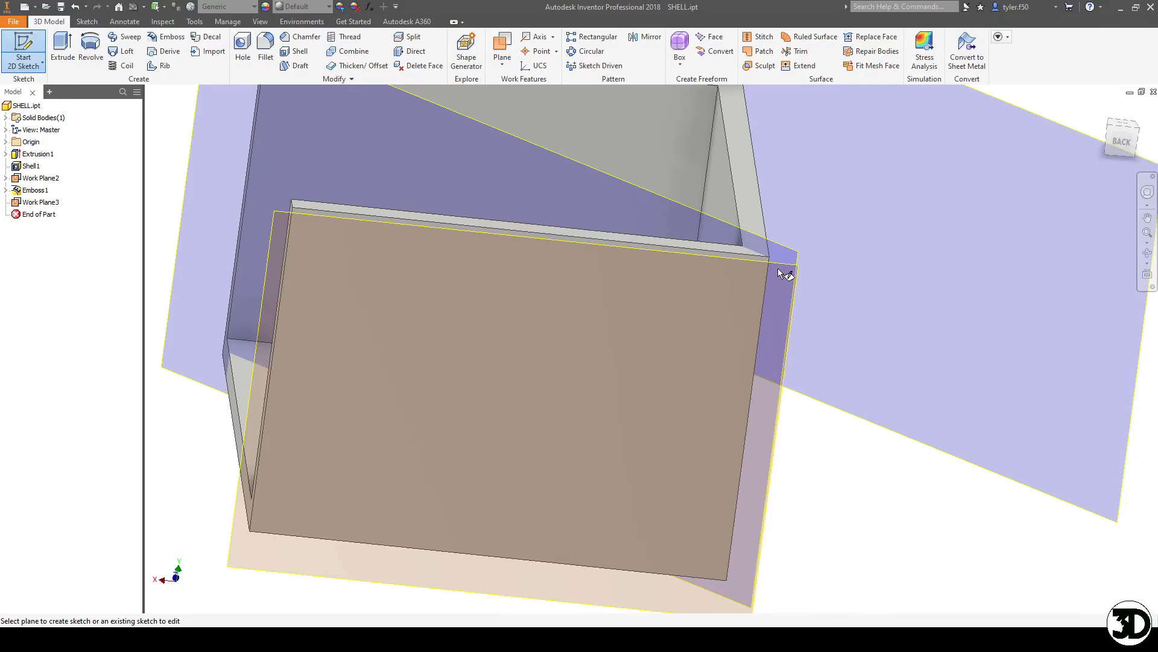
{"action": "left_click", "coordinate": [780, 263]}
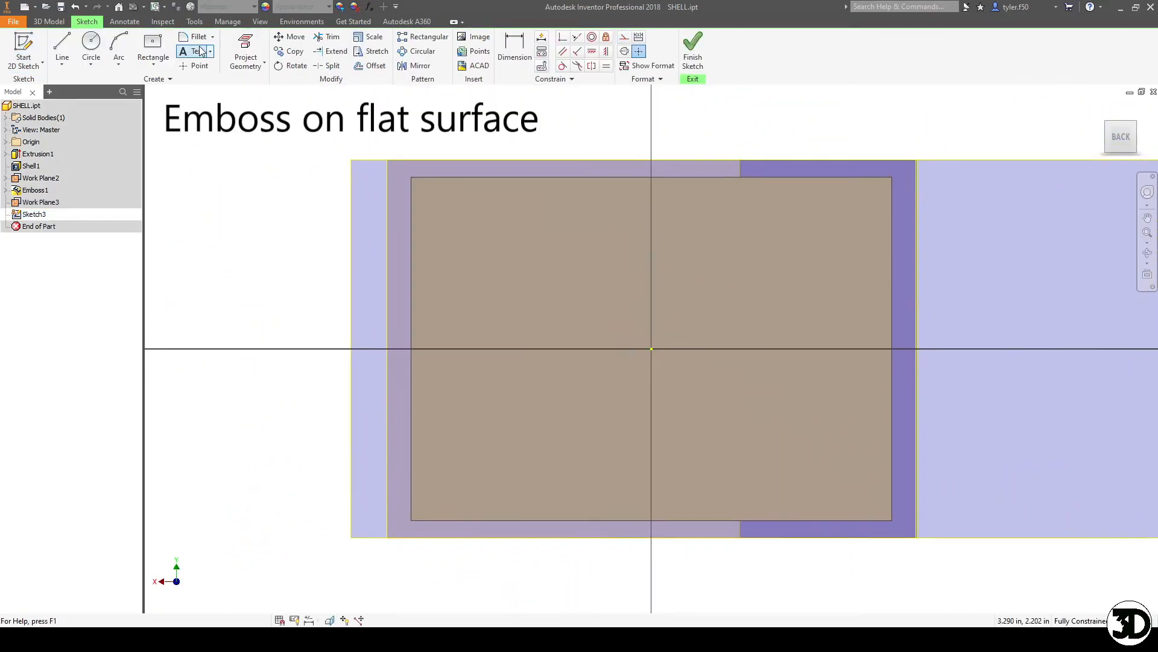
- Add the sketch text 3D over the back face, formatted bold, 1.000 in high, and centre- and middle-justified
{"action": "left_click", "coordinate": [597, 289]}
{"action": "left_click", "coordinate": [847, 437]}
{"action": "type", "text": "3D"}
{"action": "left_click_drag", "start_coordinate": [460, 227], "coordinate": [390, 228]}
{"action": "left_click", "coordinate": [563, 162]}
{"action": "type", "text": "1"}
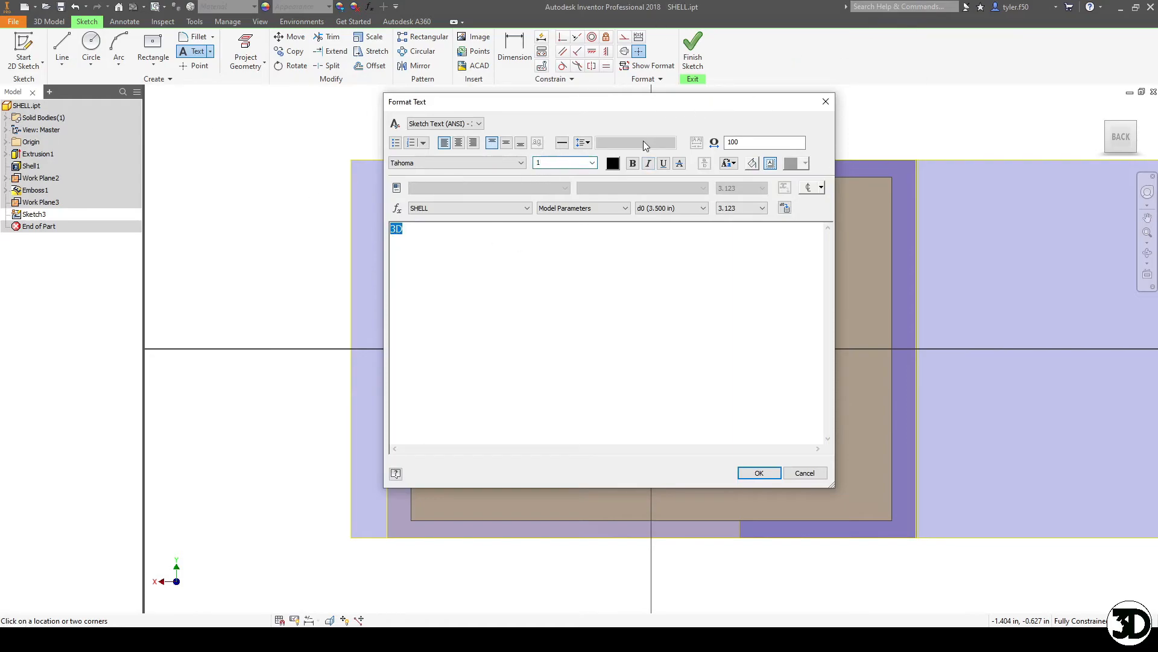
{"action": "left_click", "coordinate": [633, 163]}
{"action": "left_click", "coordinate": [506, 142]}
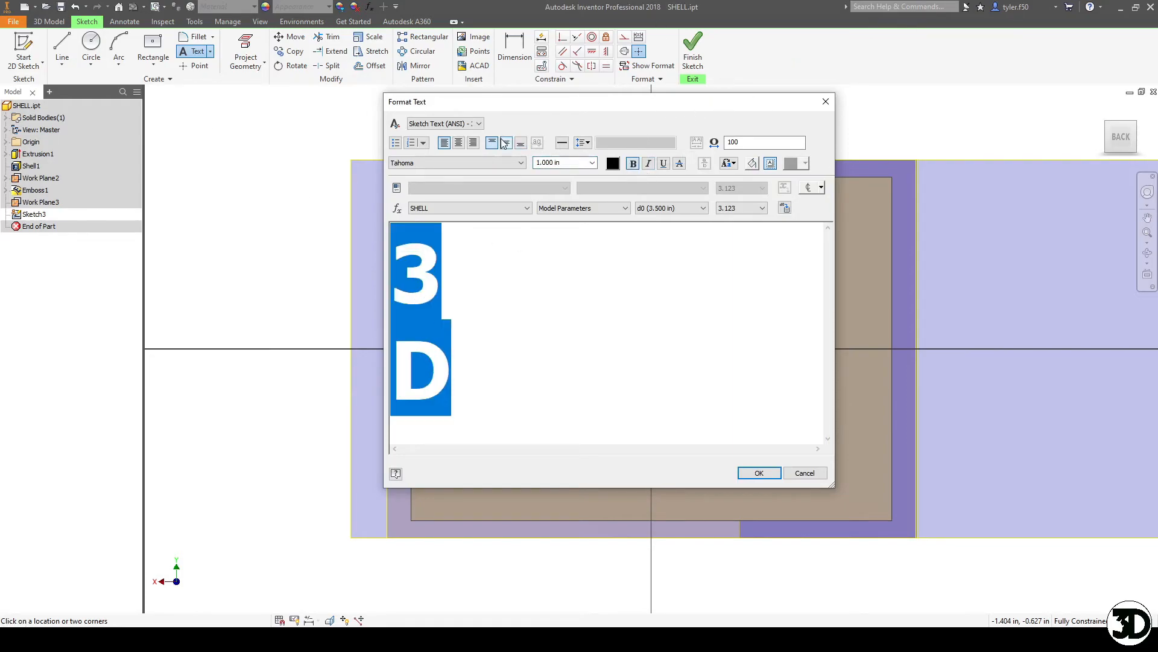
{"action": "left_click", "coordinate": [458, 142]}
{"action": "left_click", "coordinate": [759, 473]}
- Centre the back-face text on the sketch origin with Vertical and Horizontal constraints on its side midpoints, and finish the sketch
{"action": "left_click", "coordinate": [605, 51]}
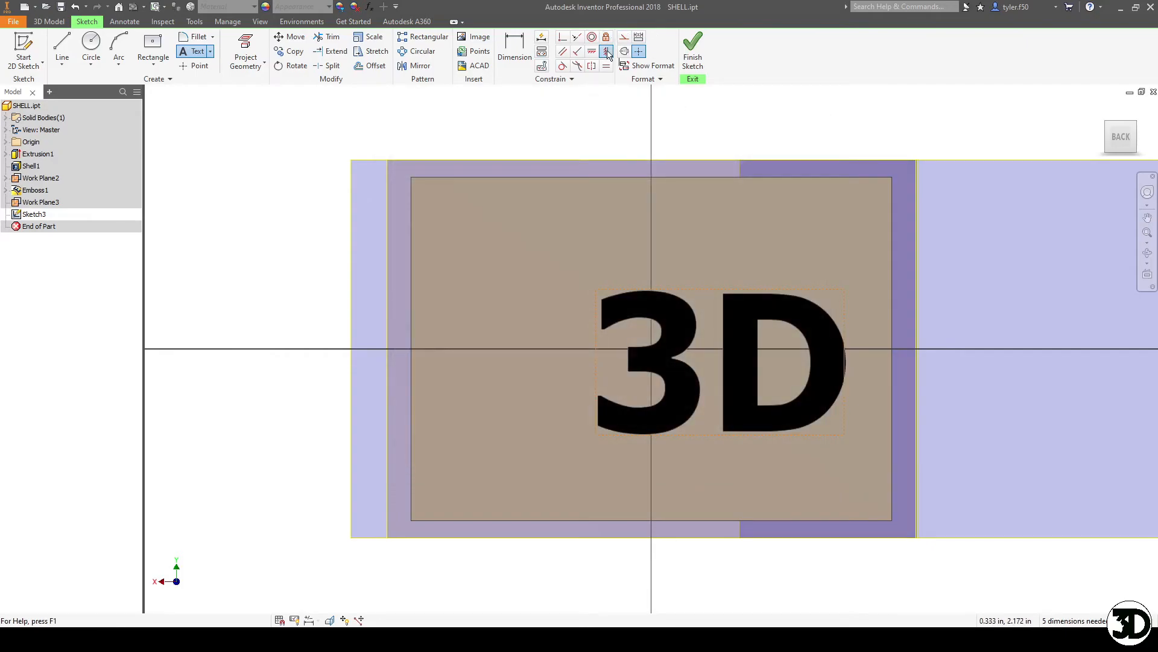
{"action": "left_click", "coordinate": [720, 289]}
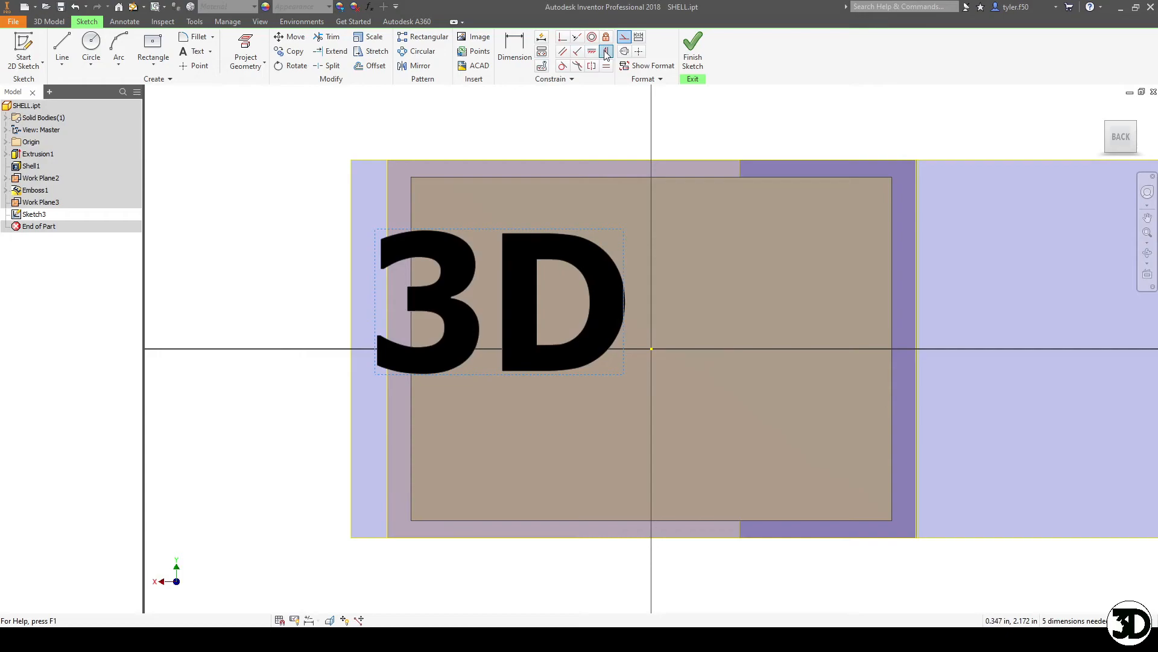
{"action": "left_click", "coordinate": [490, 229]}
{"action": "left_click", "coordinate": [263, 112]}
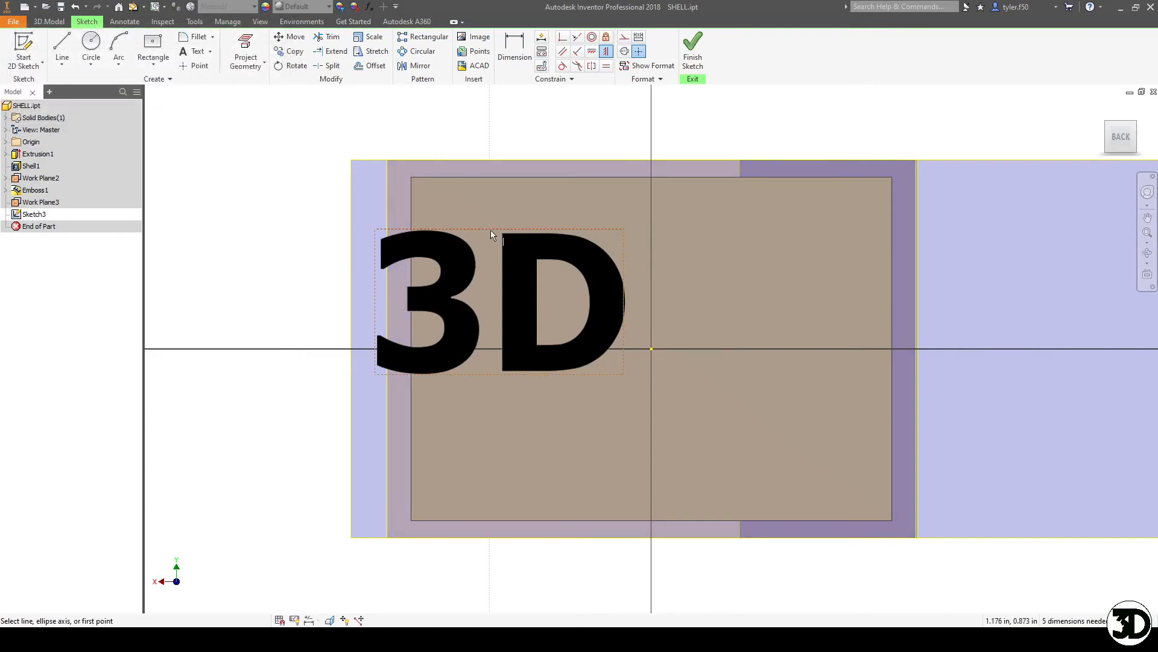
{"action": "left_click", "coordinate": [501, 229]}
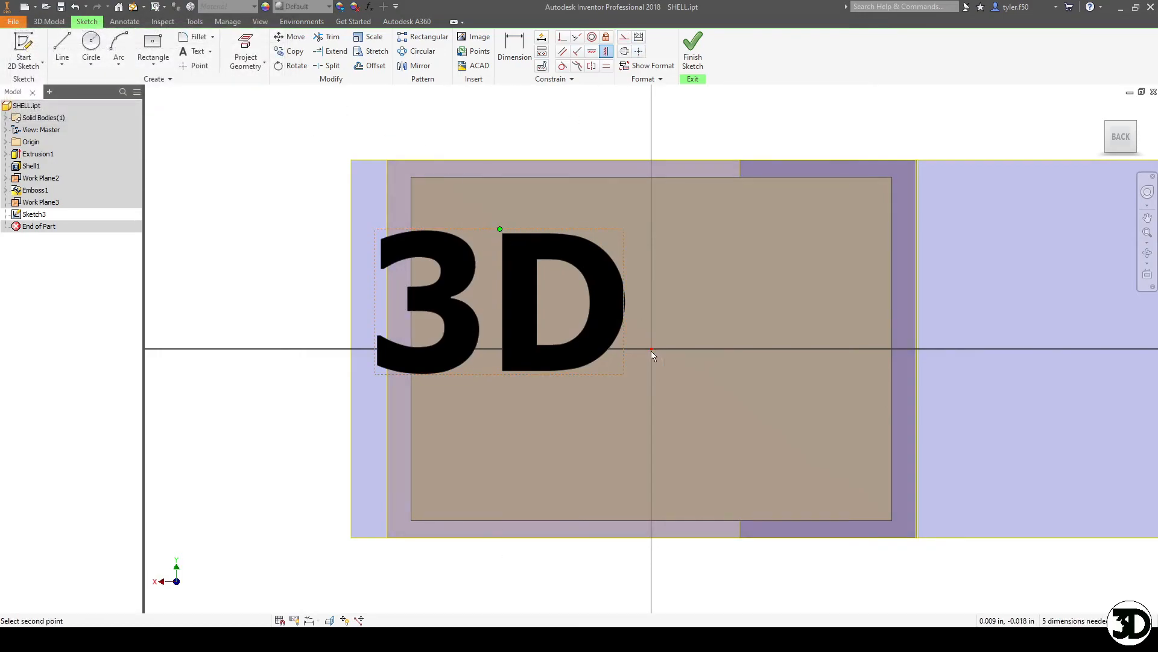
{"action": "left_click", "coordinate": [651, 349]}
{"action": "left_click", "coordinate": [592, 51]}
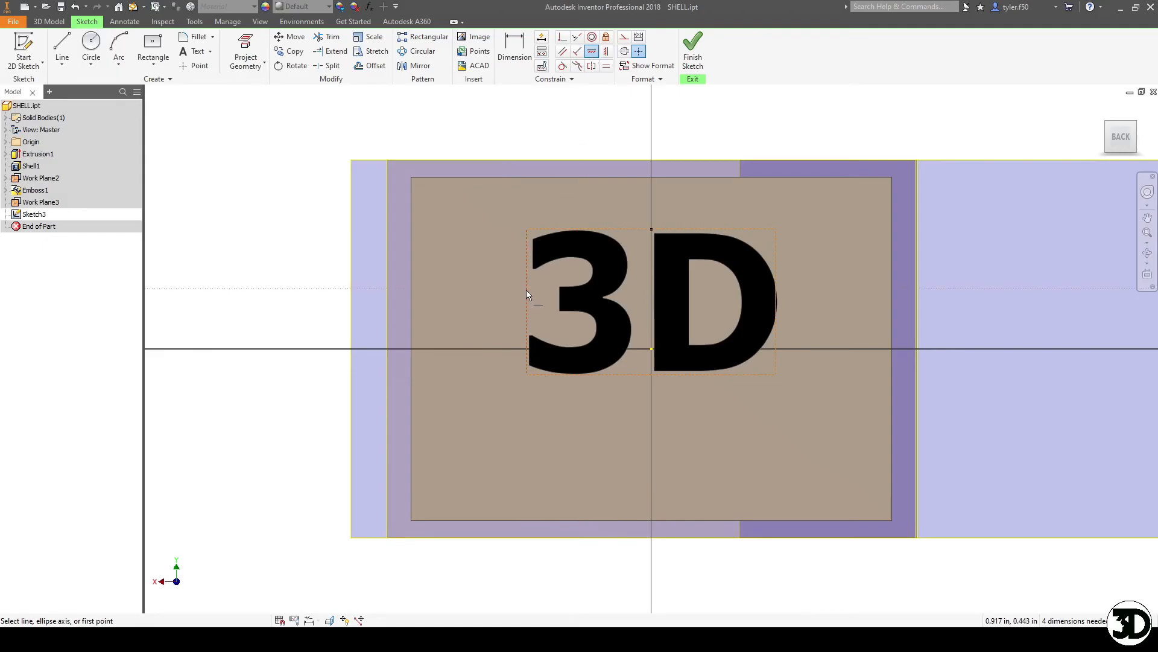
{"action": "left_click", "coordinate": [527, 303]}
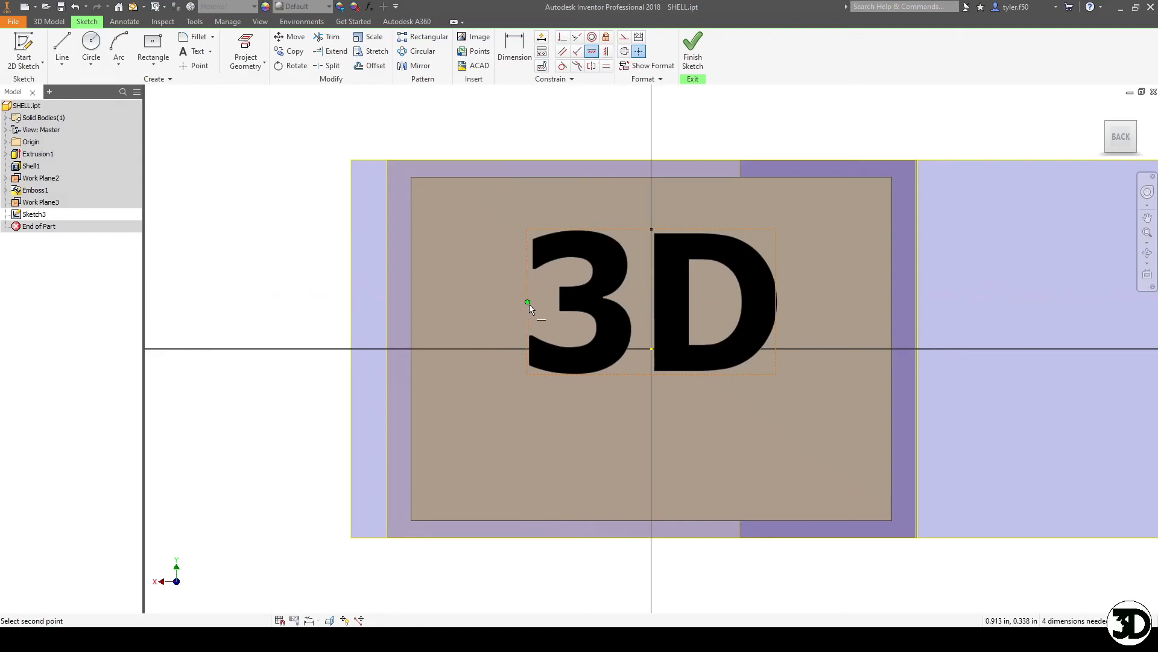
{"action": "left_click", "coordinate": [651, 349]}
{"action": "left_click", "coordinate": [692, 48]}
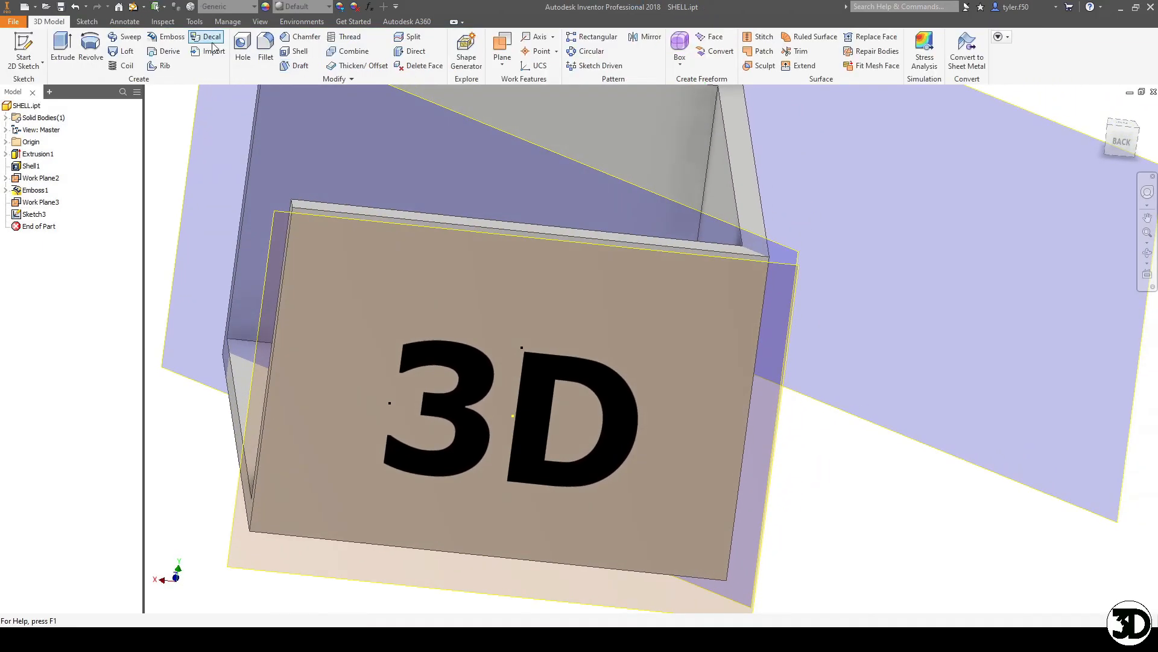
- Emboss the 3D text from the back face with a depth of 1/16 in
{"action": "left_click", "coordinate": [167, 37]}
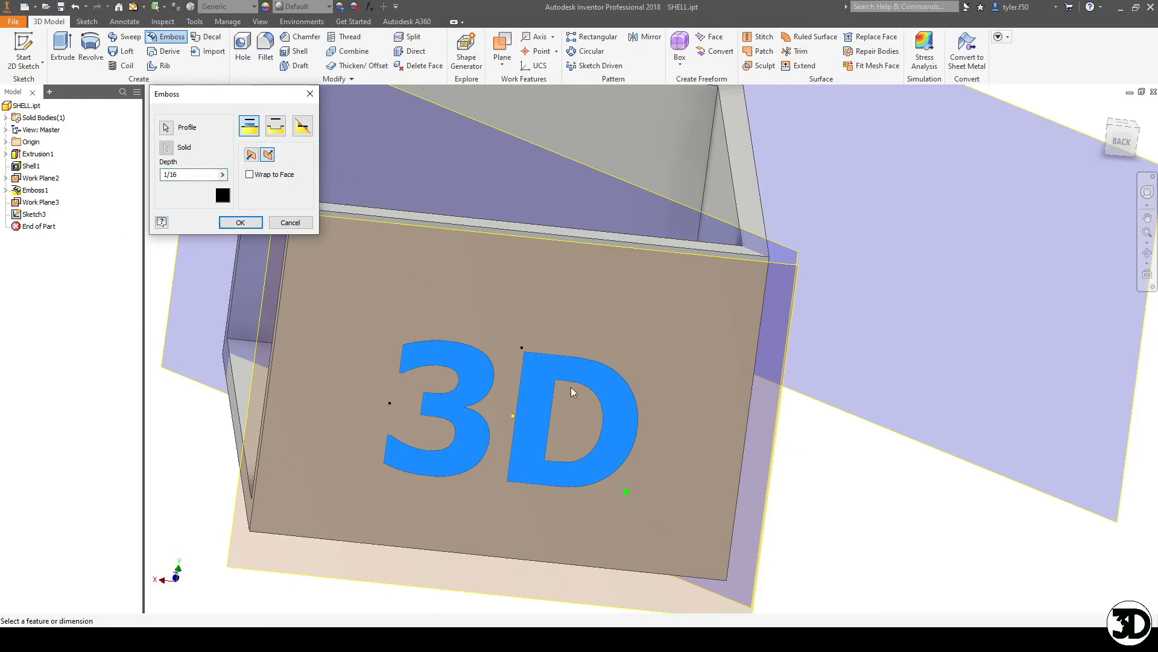
{"action": "left_click", "coordinate": [229, 223]}
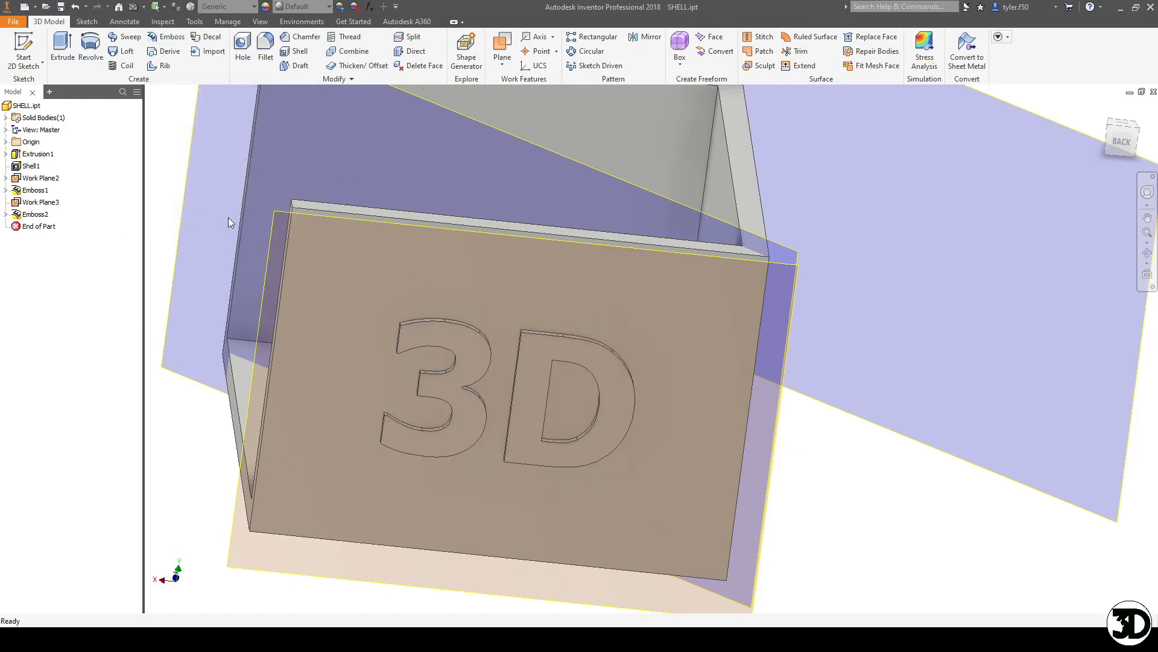
{"action": "middle_click_drag", "start_coordinate": [425, 189], "coordinate": [834, 396], "text": "shift"}
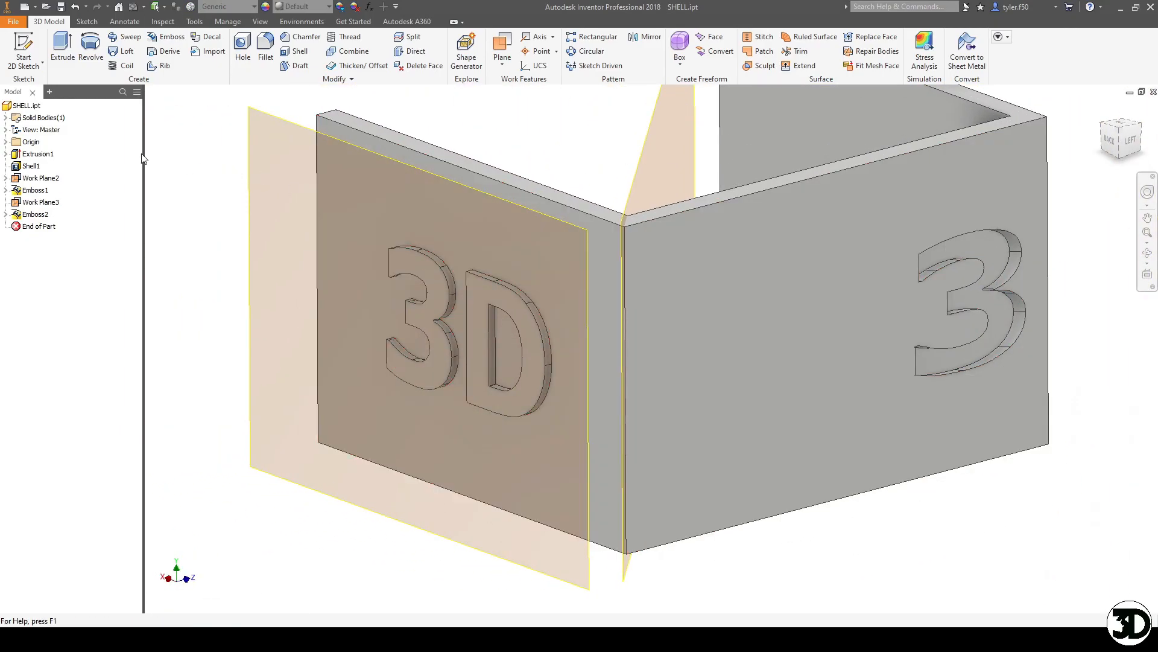
- Change the back-face emboss to Engrave from Face
{"action": "right_click", "coordinate": [50, 216]}
{"action": "left_click", "coordinate": [60, 277]}
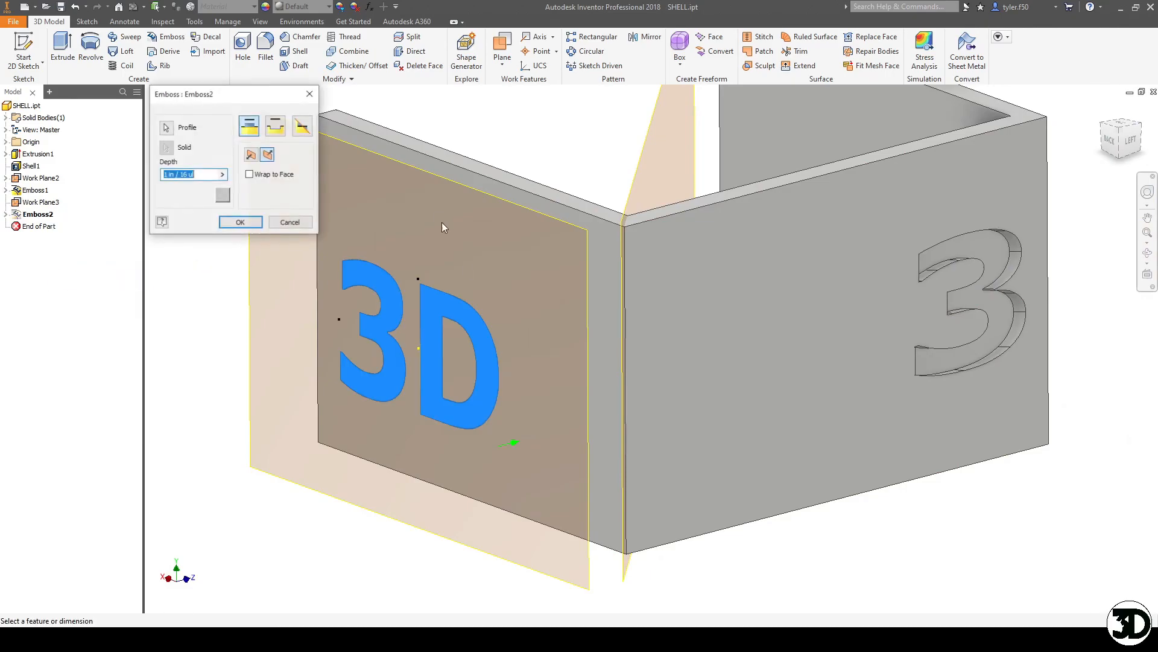
{"action": "left_click", "coordinate": [277, 128]}
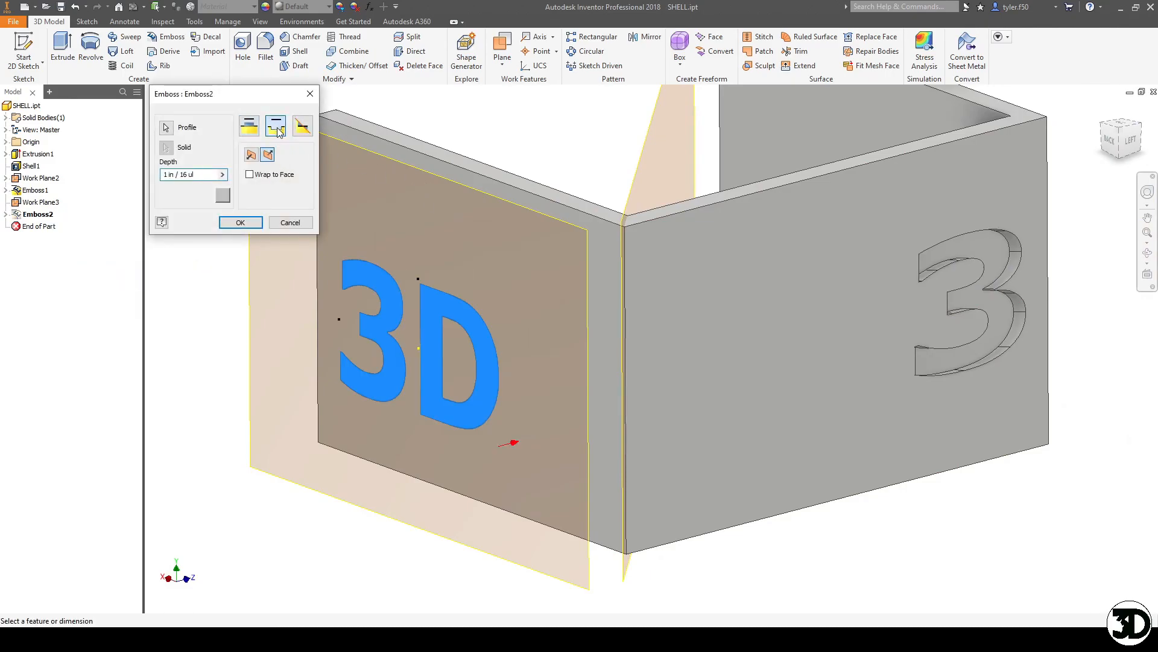
{"action": "left_click", "coordinate": [240, 222]}
{"action": "key", "text": "F4"}
{"action": "left_click_drag", "start_coordinate": [610, 418], "coordinate": [648, 438]}
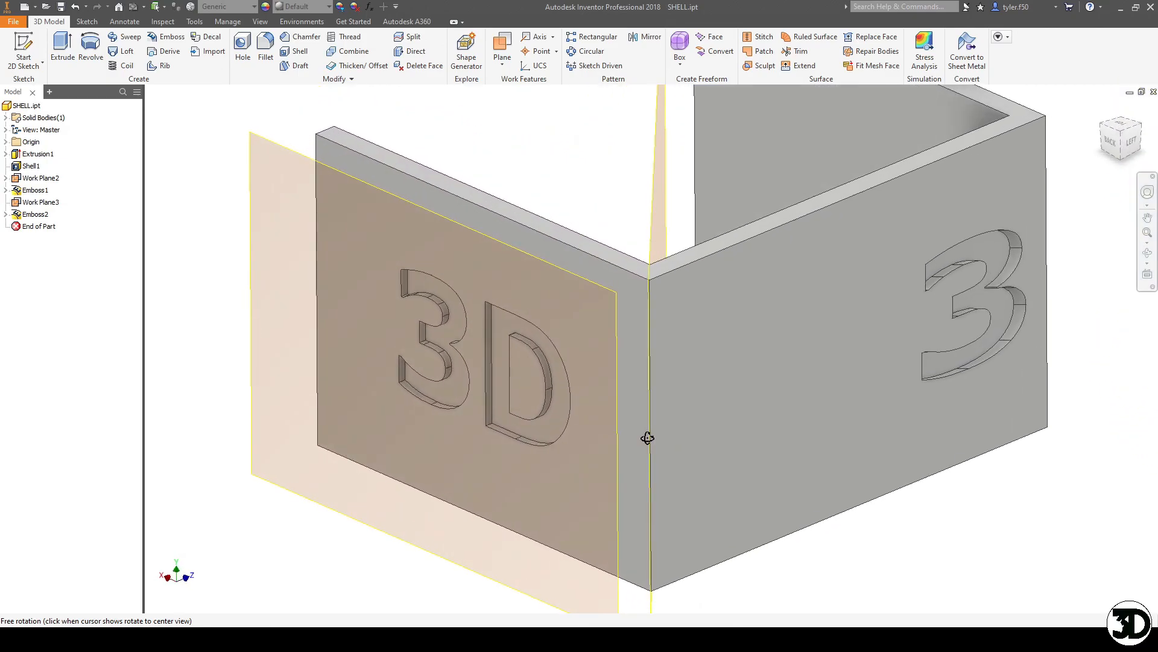